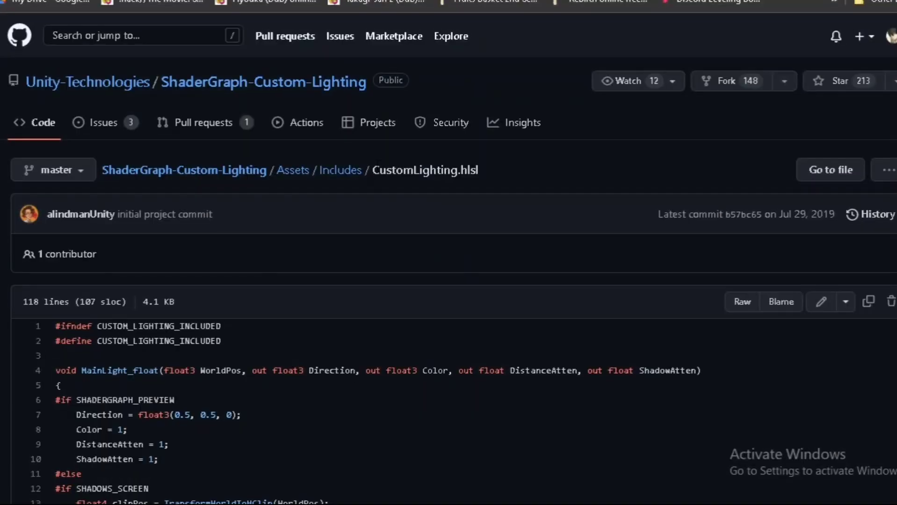
- Copy the file name CustomLighting.hlsl from GitHub and show the ToonShader project folder in File Explorer
double_click(477, 170)
right_click(485, 169)
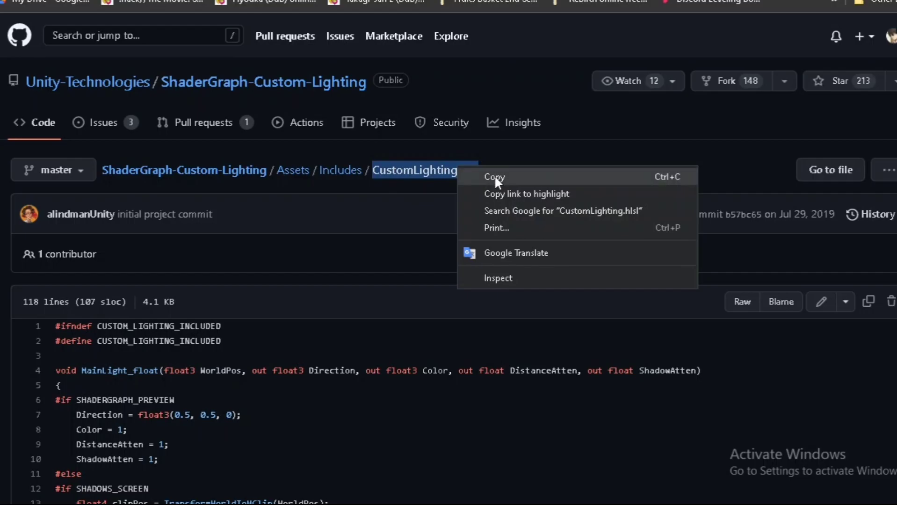
click(494, 175)
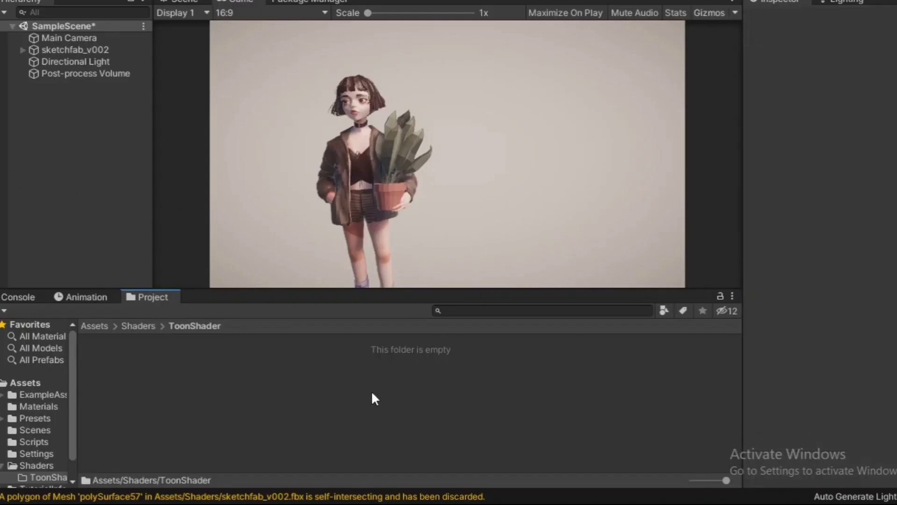
right_click(372, 390)
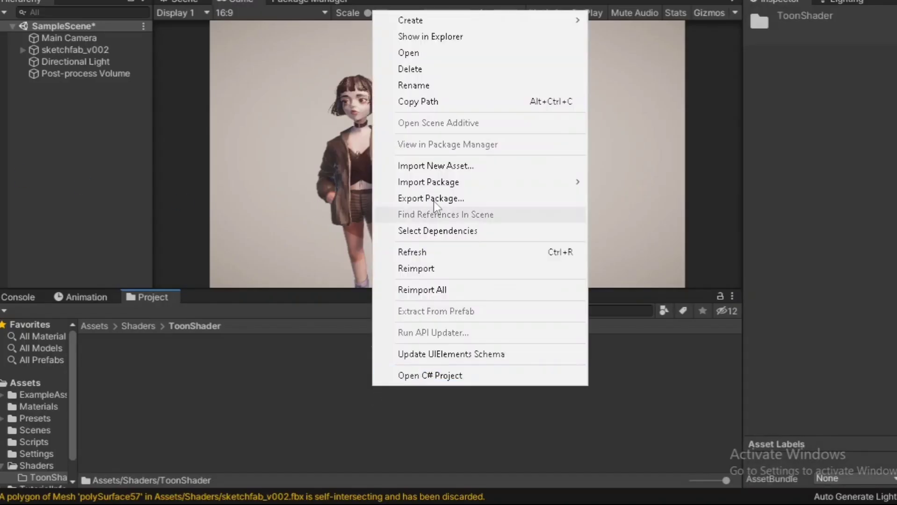
click(437, 41)
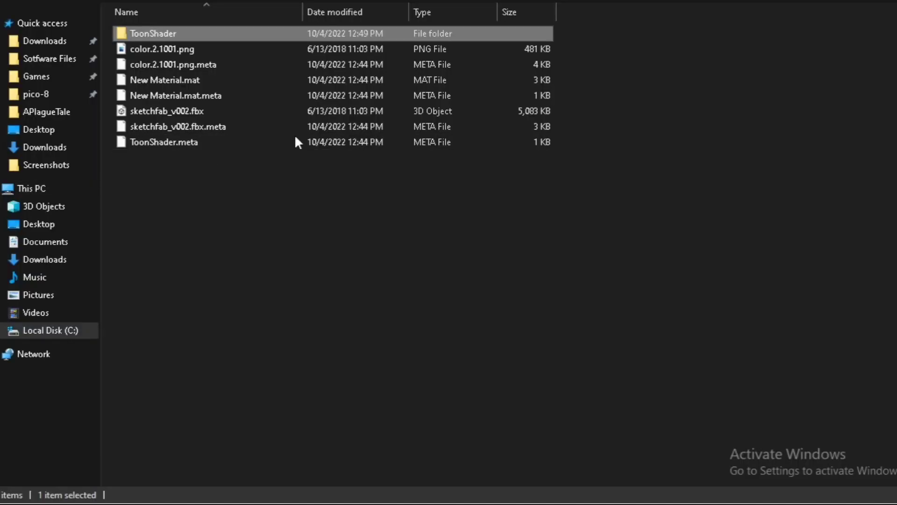
- Create an empty file named CustomLighting.hlsl inside the ToonShader folder, accepting the extension change
double_click(208, 33)
right_click(248, 163)
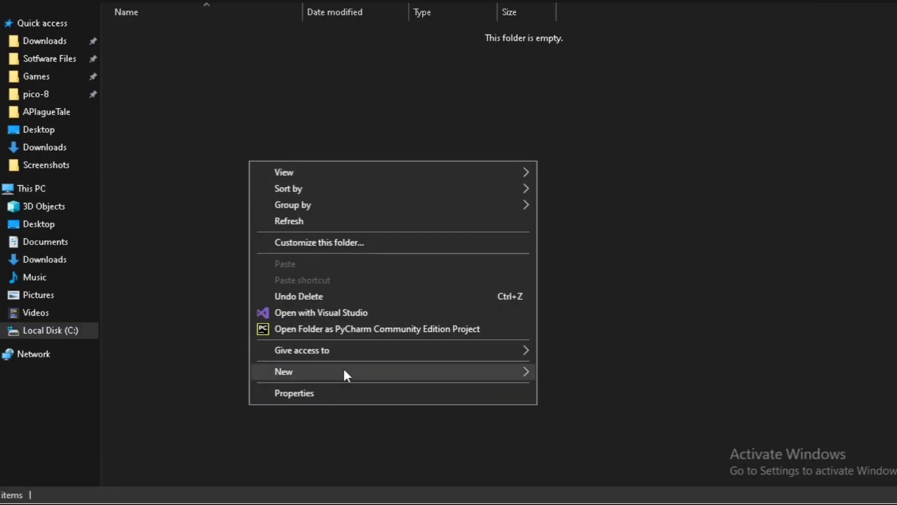
mouse_move(360, 370)
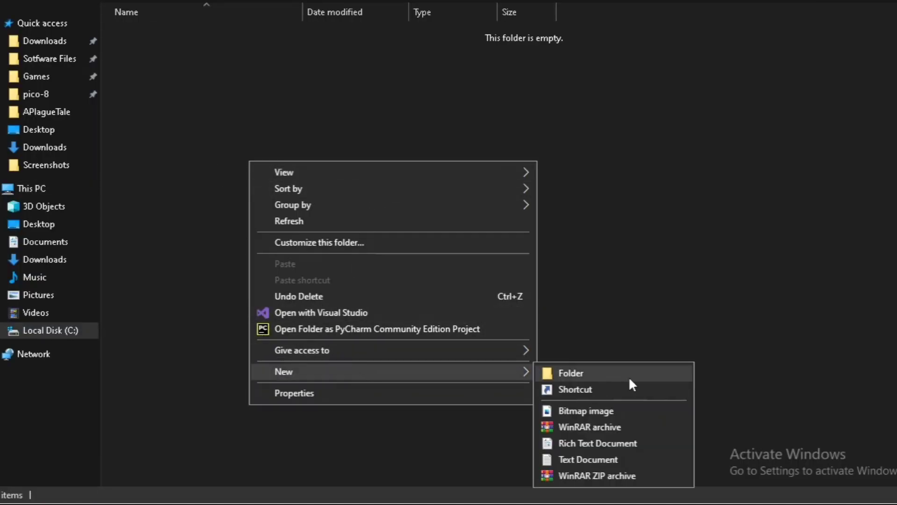
click(576, 460)
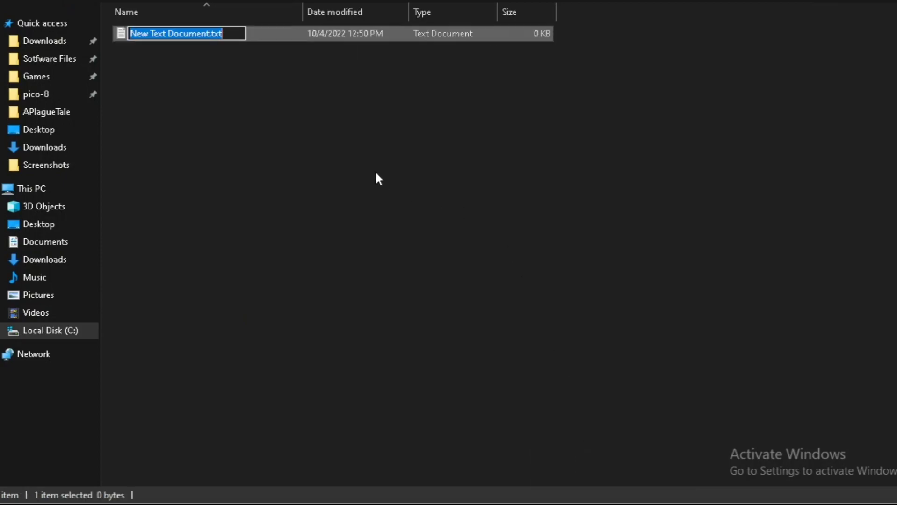
key(Return)
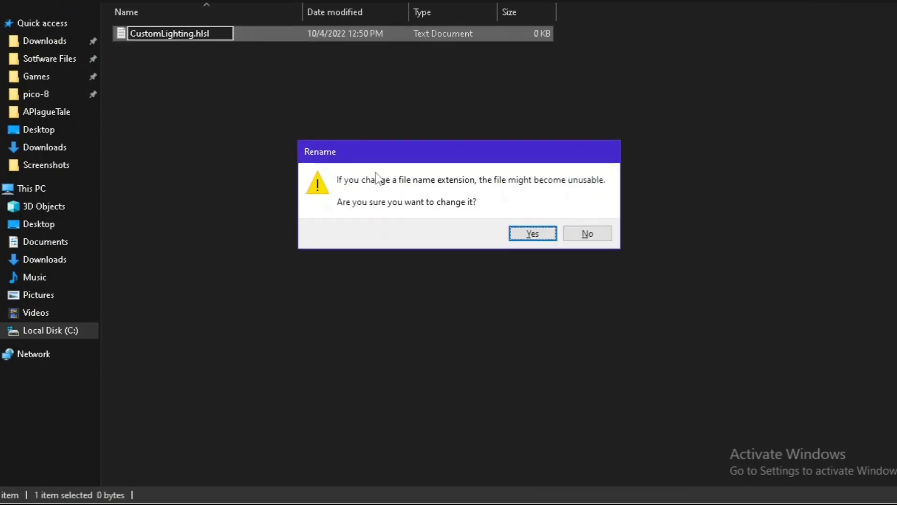
click(533, 234)
- Open the new CustomLighting.hlsl in Notepad++ and close the outdated tab
key(alt+Tab)
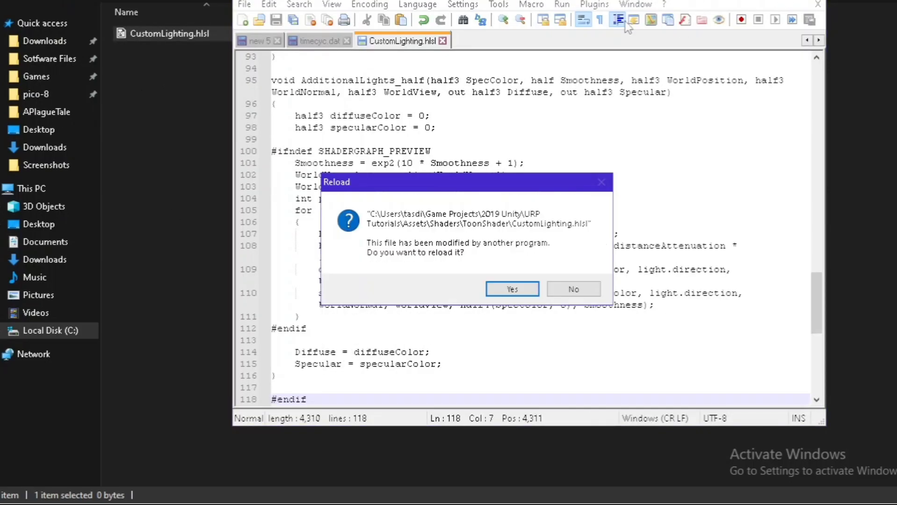
click(524, 286)
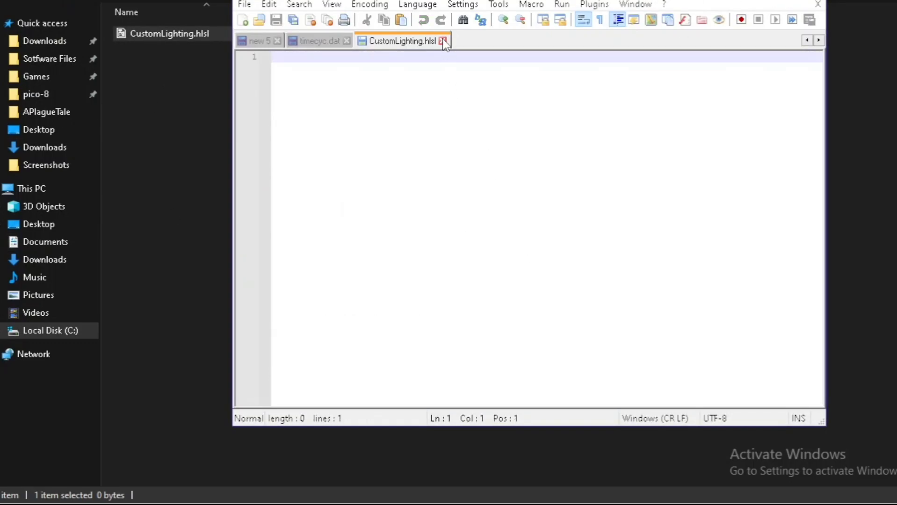
click(443, 41)
drag(186, 34, 605, 222)
drag(731, 39, 540, 32)
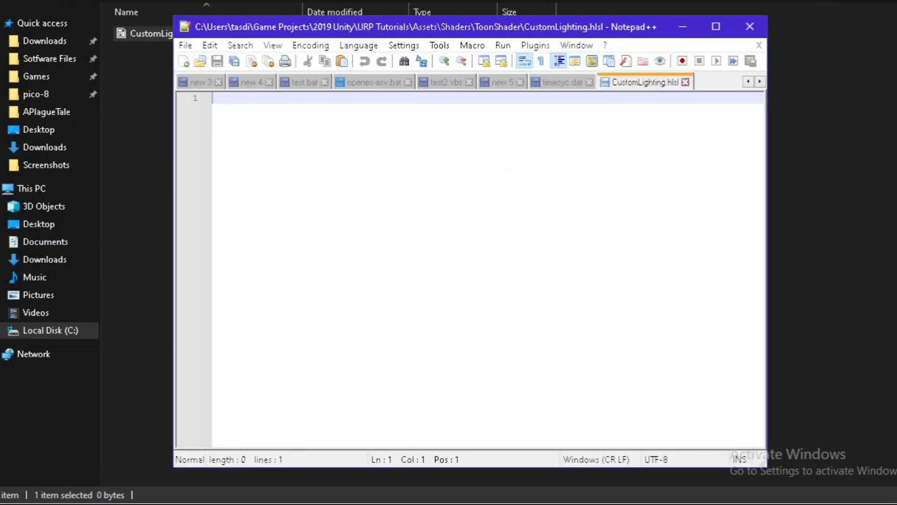
- Paste the 118-line raw source from GitHub into CustomLighting.hlsl and save it
click(64, 104)
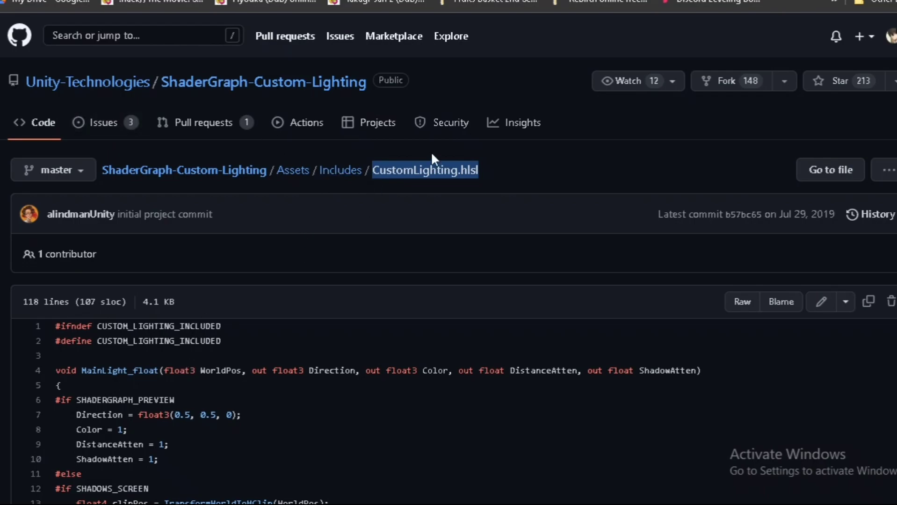
click(870, 308)
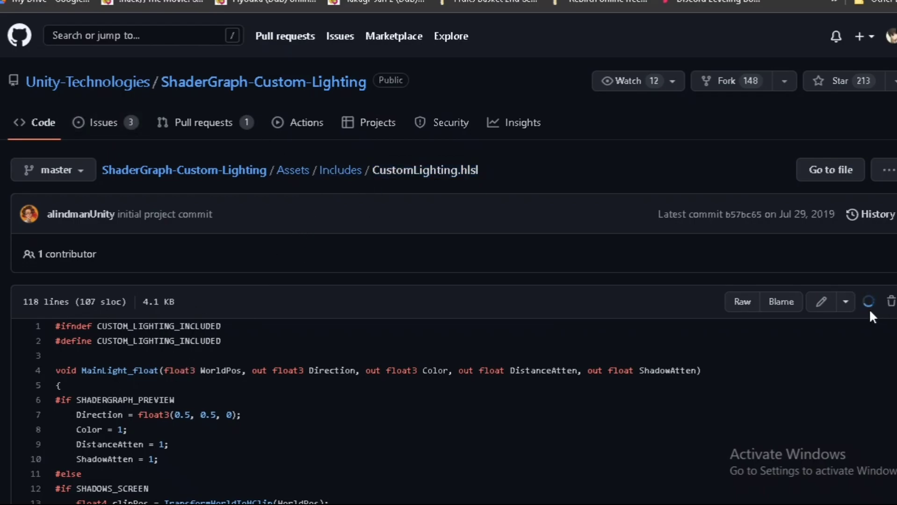
key(alt+Tab)
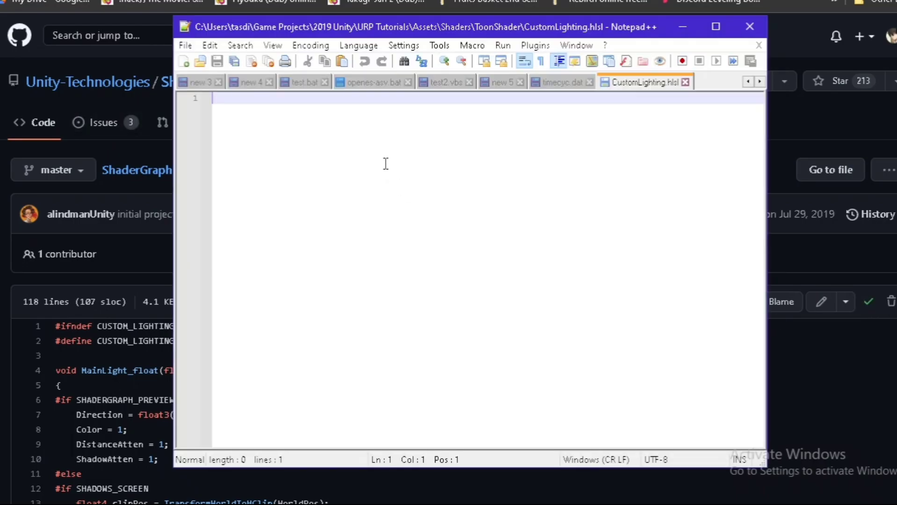
key(ctrl+v)
click(218, 62)
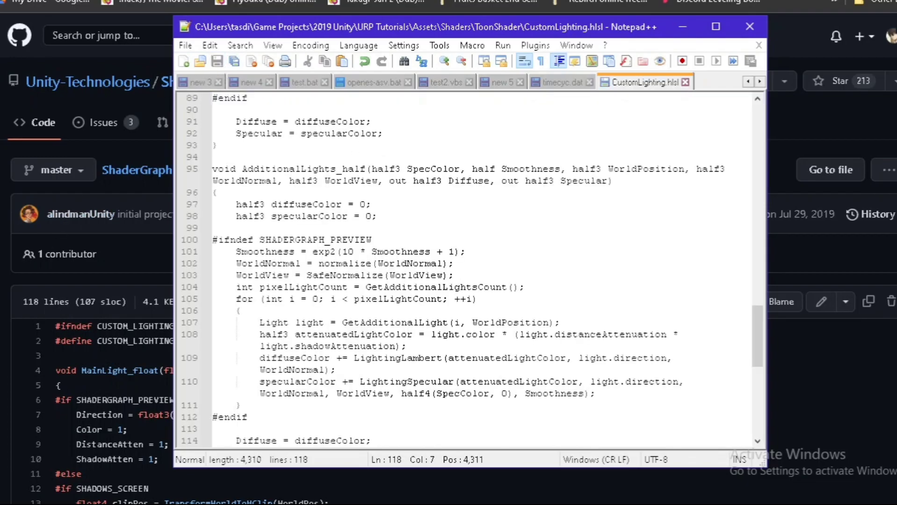
key(alt+Tab)
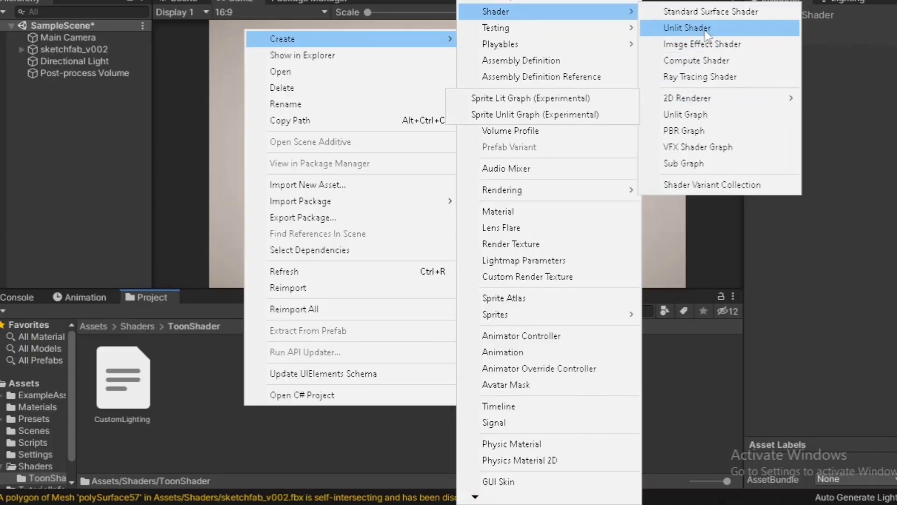
- Create and open the ToonShader unlit graph, then add a Custom Function node using CustomLighting as its source
click(709, 117)
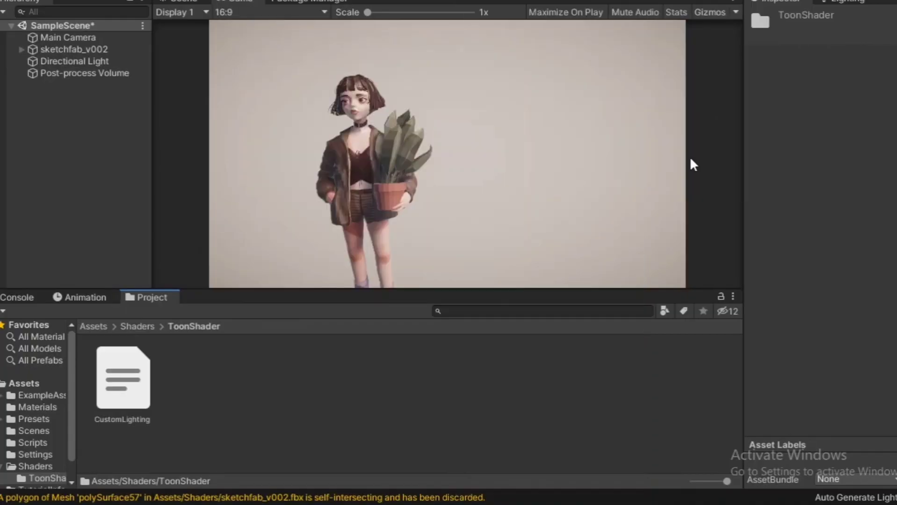
double_click(197, 378)
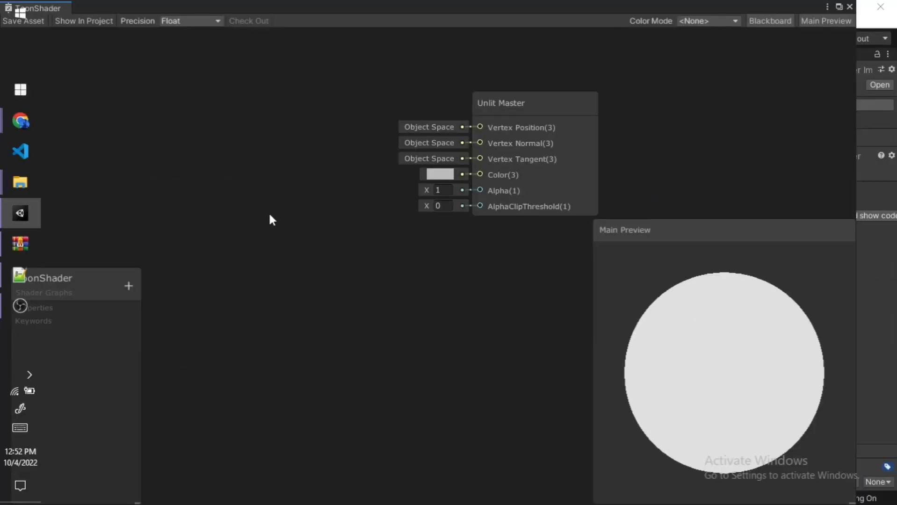
key(space)
text(c)
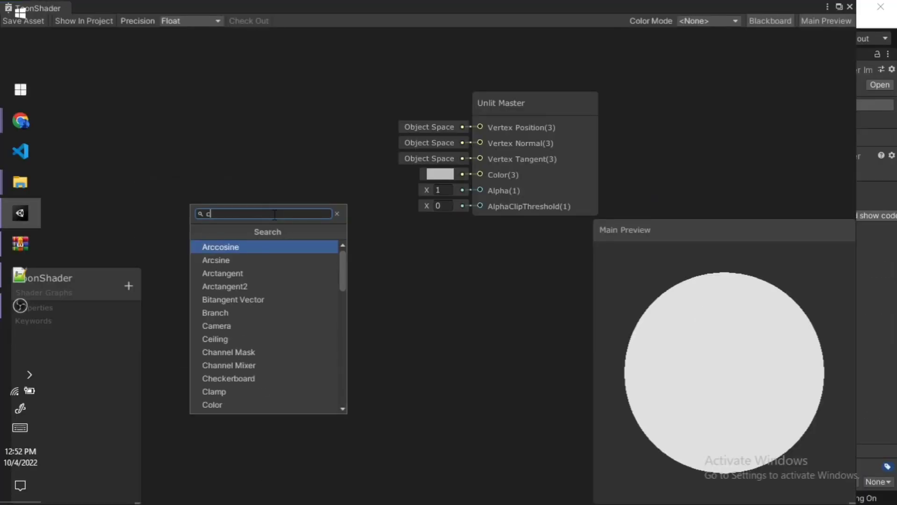
text(us)
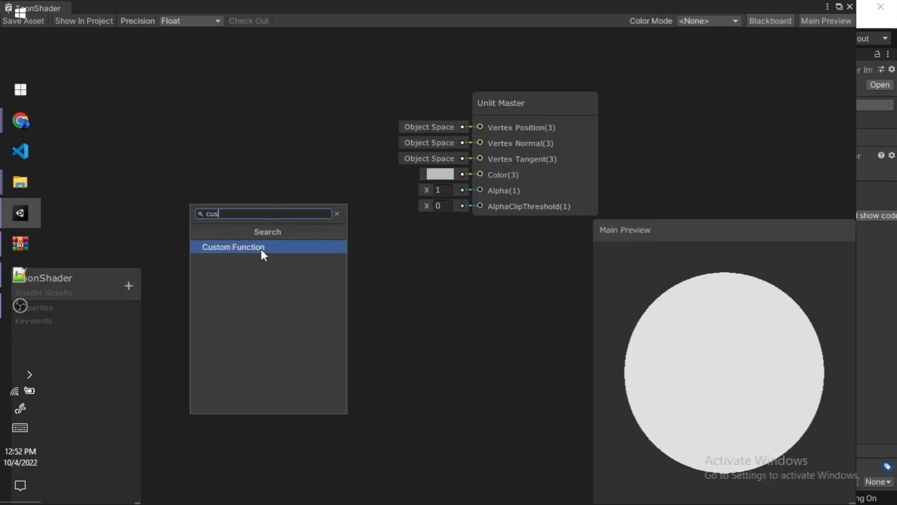
click(261, 248)
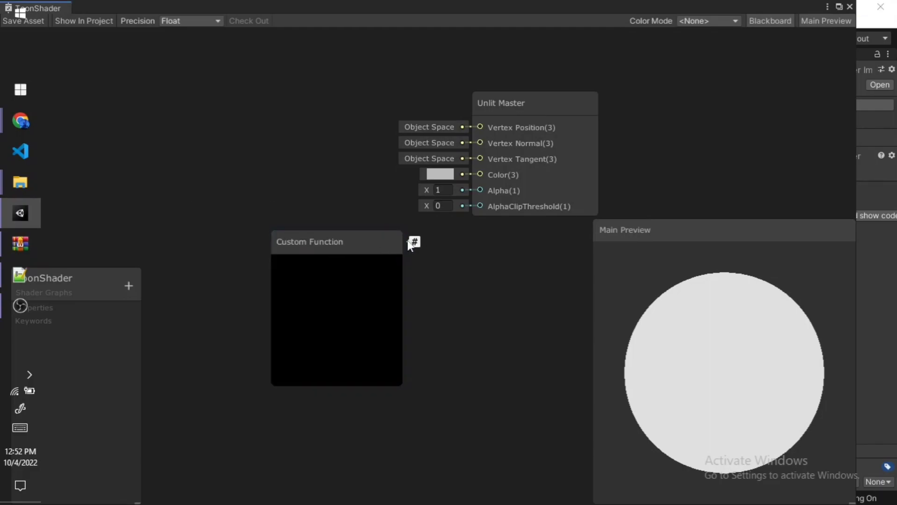
click(381, 242)
scroll(529, 397, down, 1)
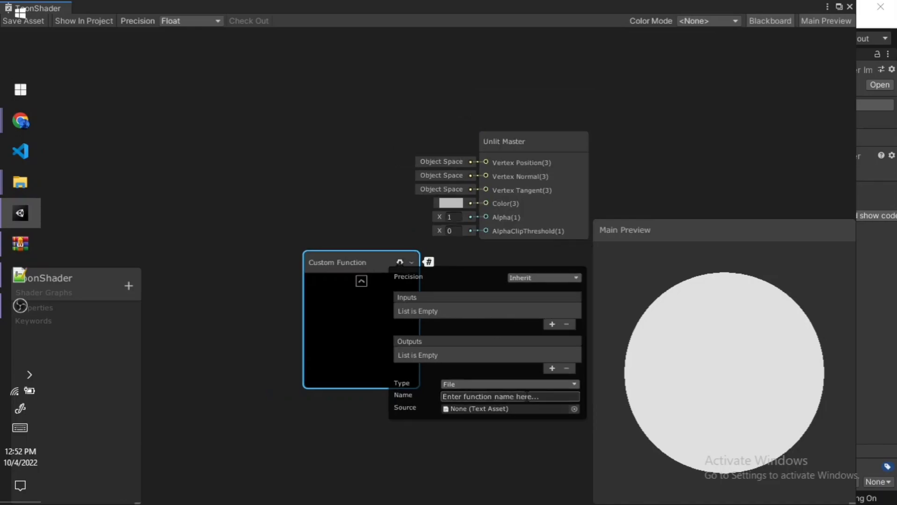
click(574, 408)
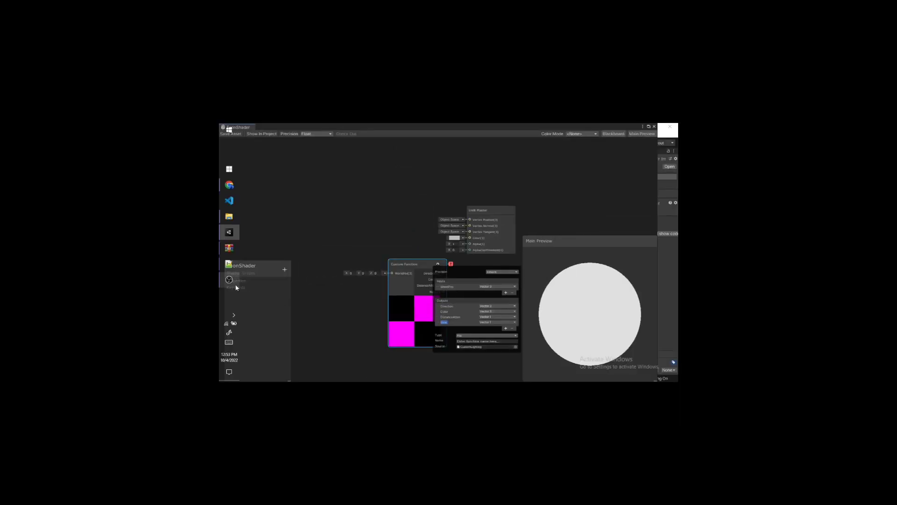
click(229, 279)
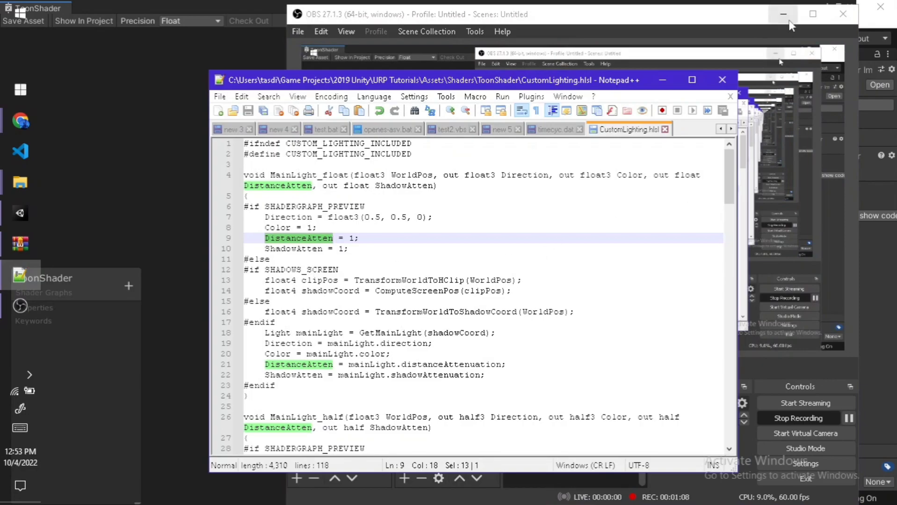
- Return from Notepad++ to the Shader Graph with the MainLight Custom Function node
click(788, 18)
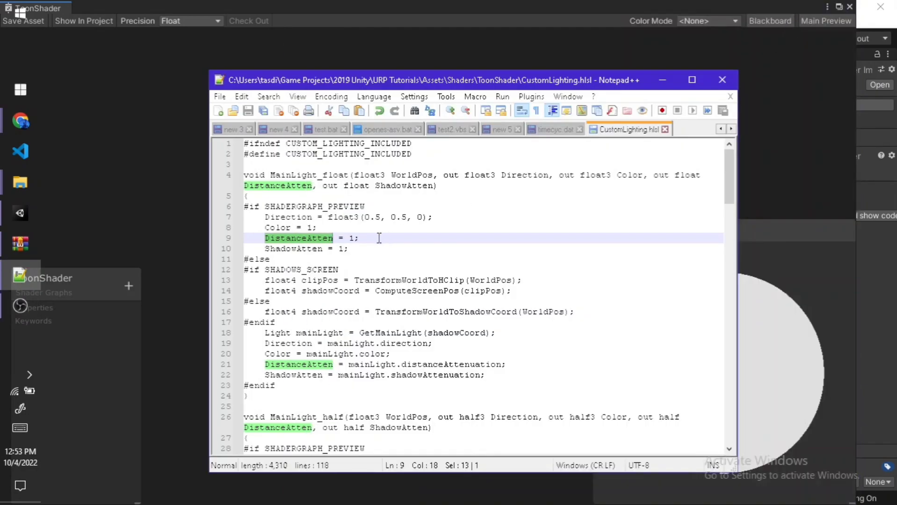
drag(266, 247, 323, 251)
click(183, 260)
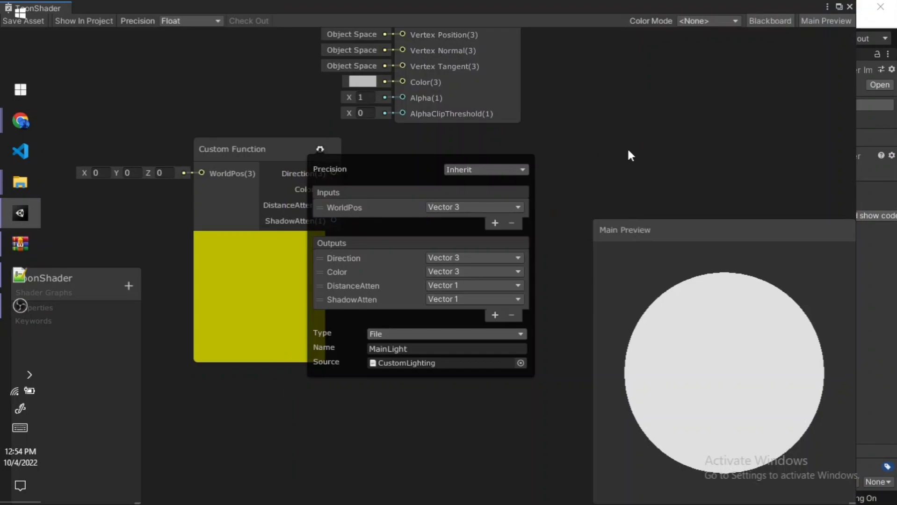
- Nudge the Smoothstep node upward and inspect the Multiply and Unlit Master nodes
middle_drag(188, 222, 231, 222)
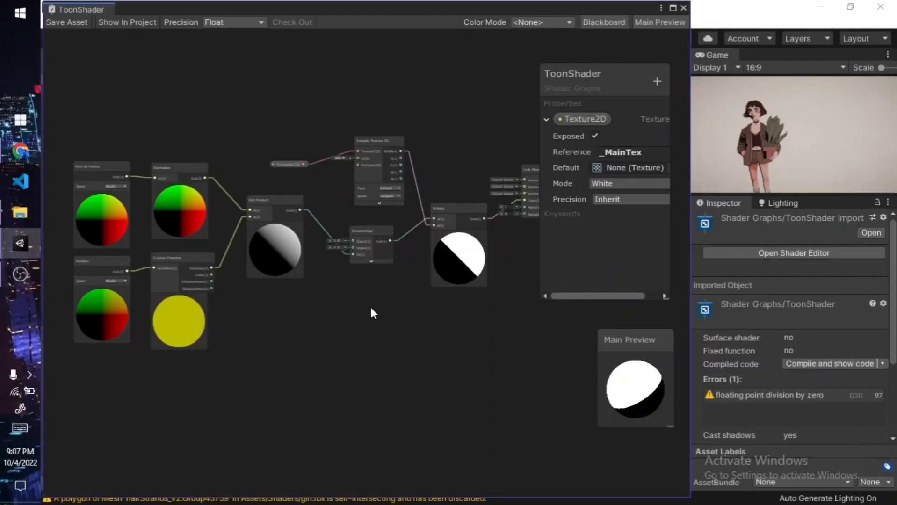
scroll(370, 305, up, 5)
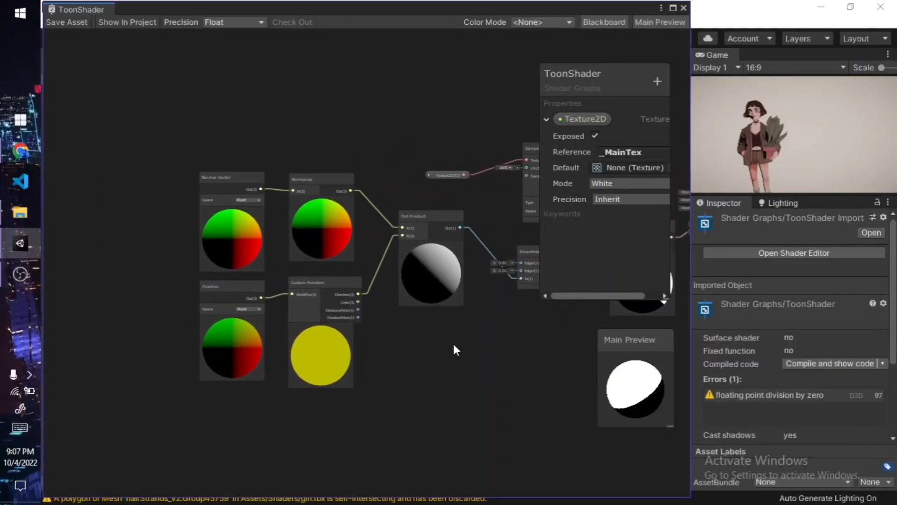
middle_drag(397, 158, 235, 160)
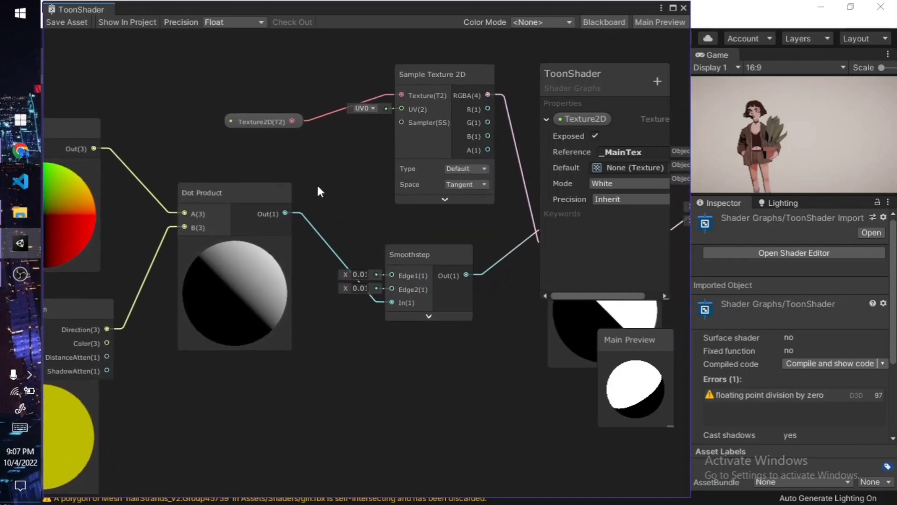
click(439, 304)
drag(245, 226, 254, 210)
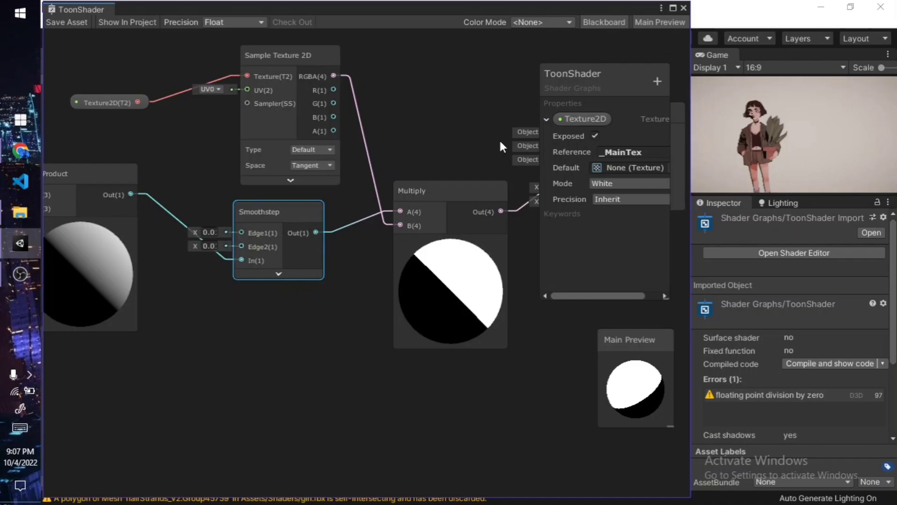
middle_drag(499, 138, 296, 162)
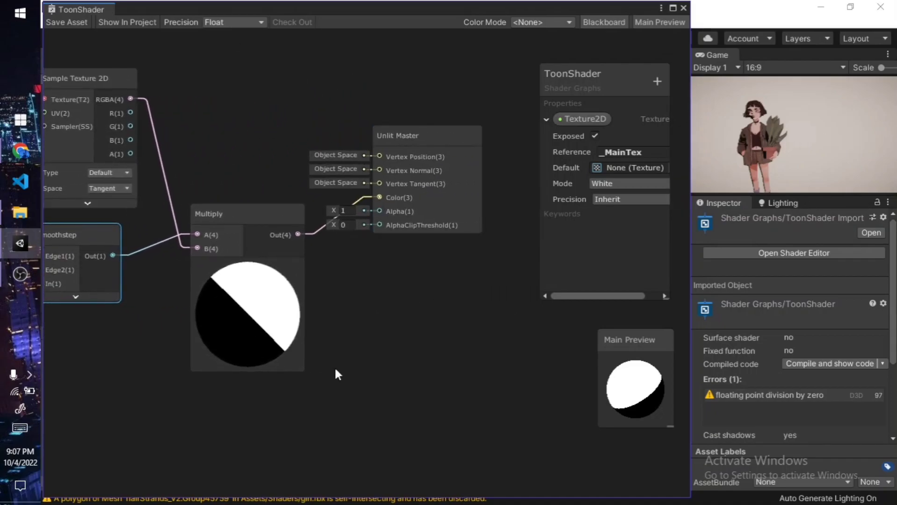
middle_drag(346, 301, 425, 330)
scroll(421, 330, down, 5)
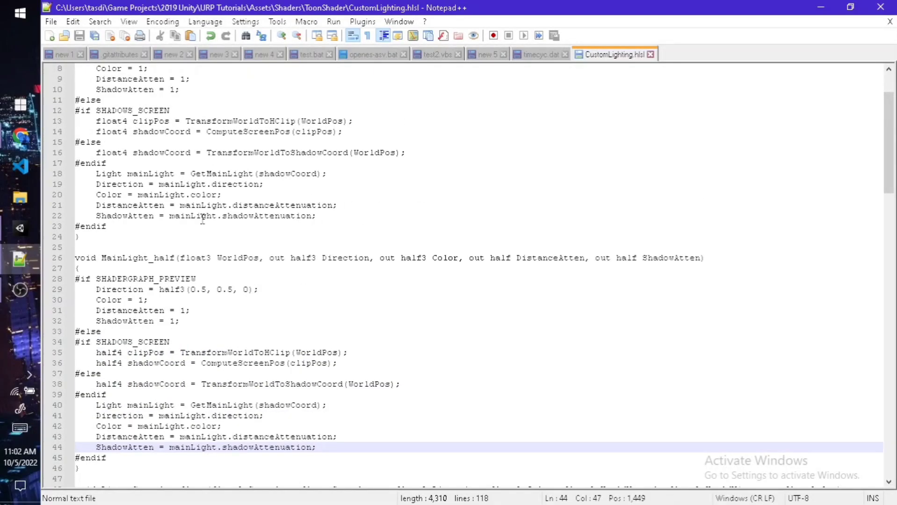
drag(98, 217, 283, 218)
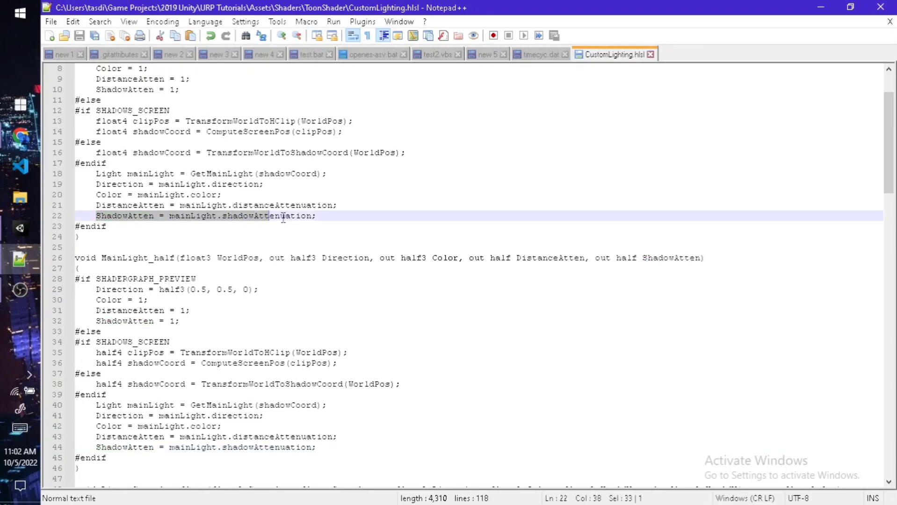
click(366, 218)
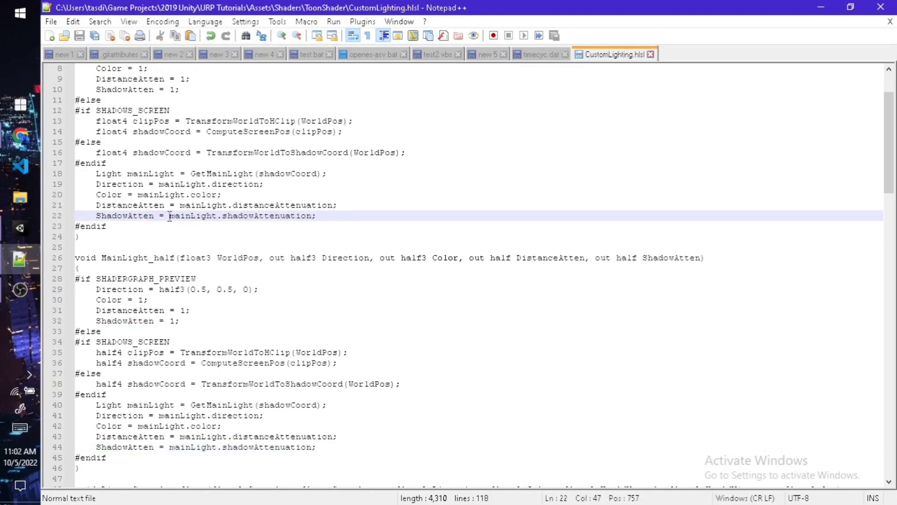
drag(264, 213, 344, 216)
click(345, 216)
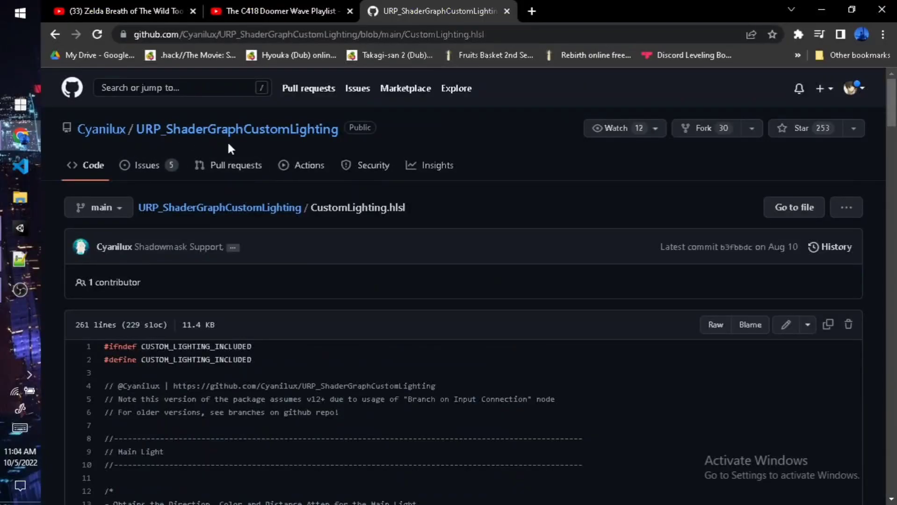
- Review the reference shadow-sampling code in the GitHub CustomLighting.hlsl file
scroll(229, 145, down, 20)
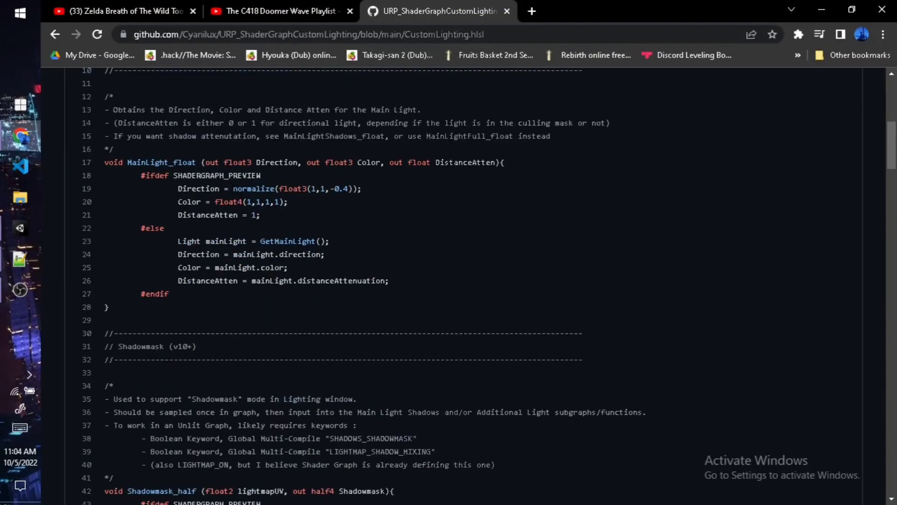
scroll(236, 191, down, 3)
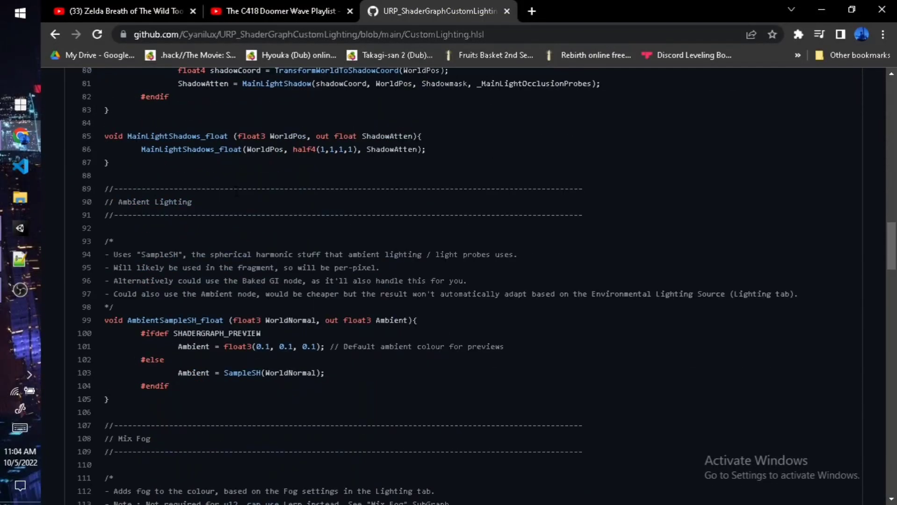
scroll(234, 174, up, 3)
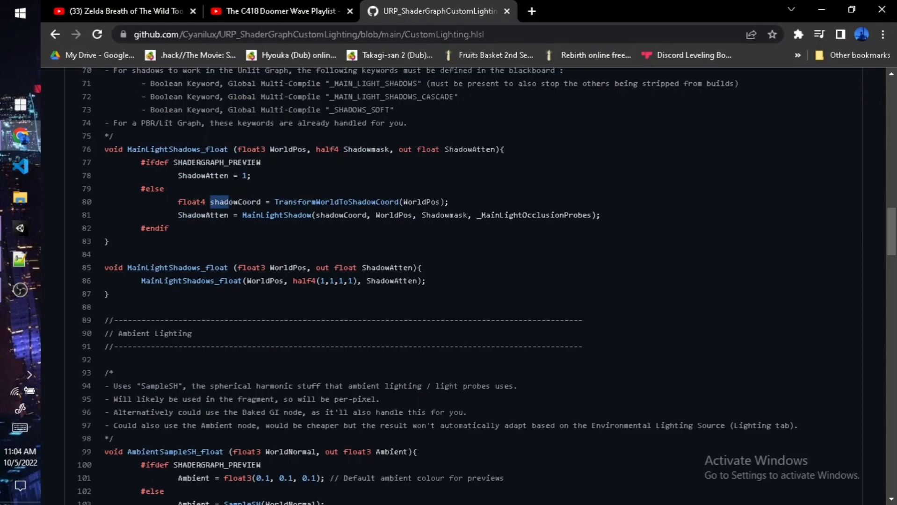
click(264, 213)
drag(178, 214, 620, 219)
click(434, 264)
scroll(376, 273, down, 4)
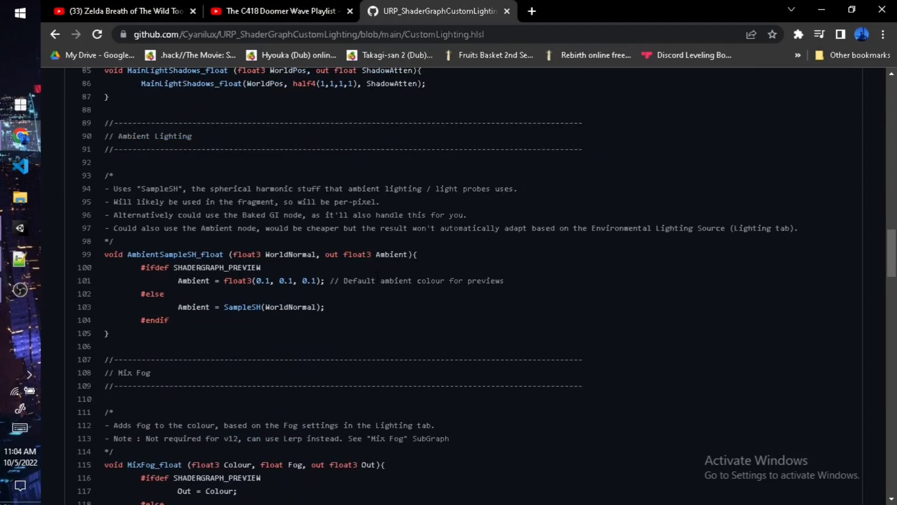
scroll(376, 273, down, 8)
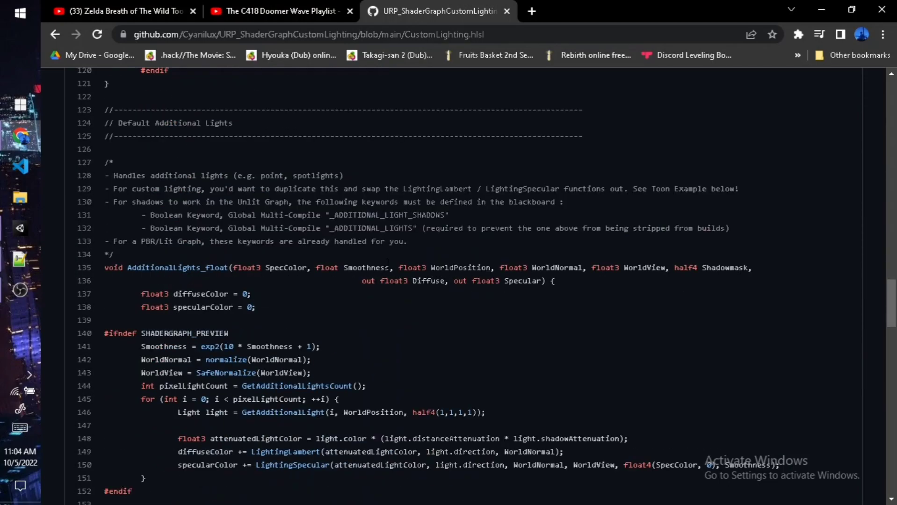
scroll(391, 255, down, 3)
- Replace line 22's ShadowAtten in MainLight_float with the three shadowmap-sampling lines
key(alt+Tab)
drag(96, 215, 349, 212)
text(ShadowSamplingData shadowSamplingData = GetMainLightShadowSamplingData(); float shadowStrength = GetMainLightShadowStrength(); ShadowAtten = SampleShadowmap(shadowCoord, TEXTURE2D_ARGS(_MainLightShadowmapTexture, sampler_MainLightShadowmapTexture), shadowSamplingData, shadowStrength, false);)
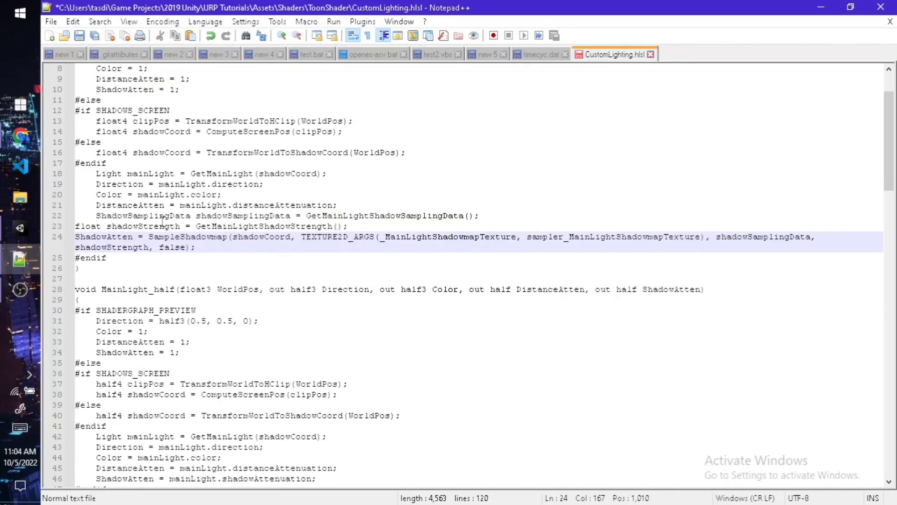
- Indent lines 23–24 and copy the three shadow-sampling lines 22–24
click(79, 225)
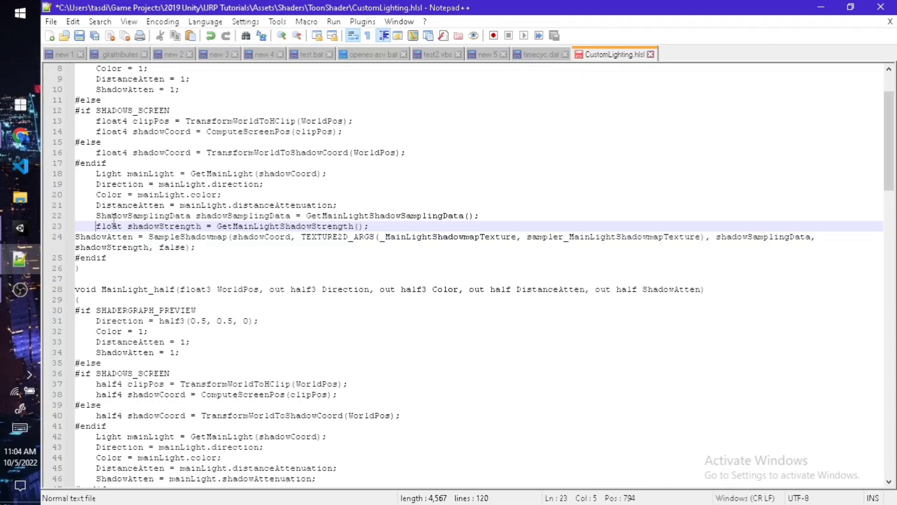
click(78, 236)
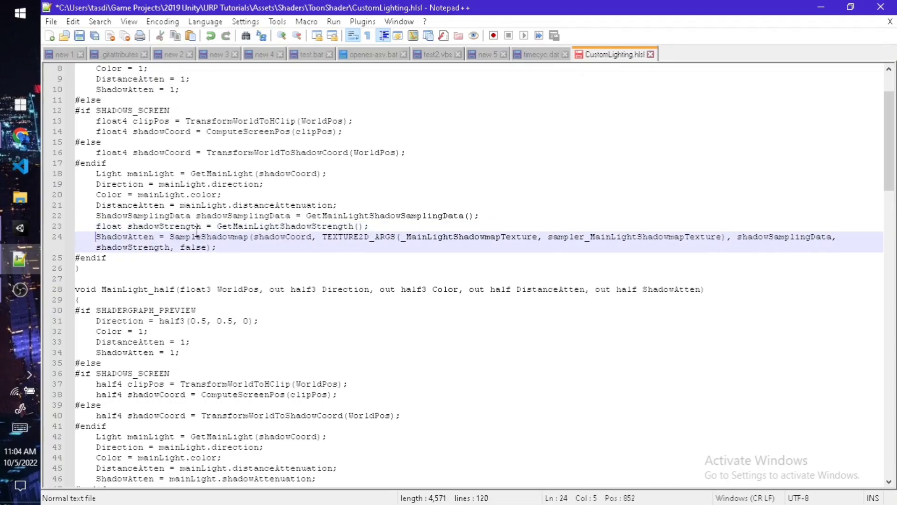
scroll(202, 278, down, 1)
drag(99, 184, 274, 211)
key(ctrl+c)
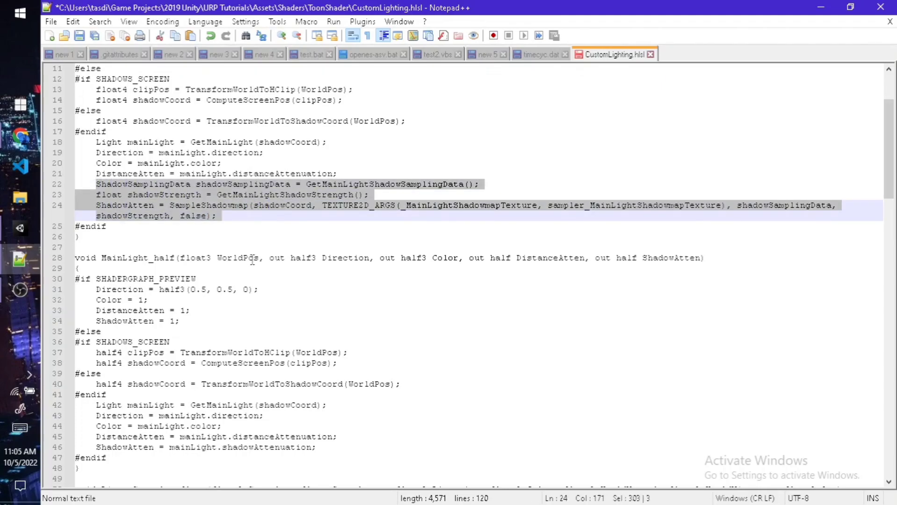
- Paste the shadow lines over line 46 in MainLight_half and save the file
scroll(252, 260, down, 2)
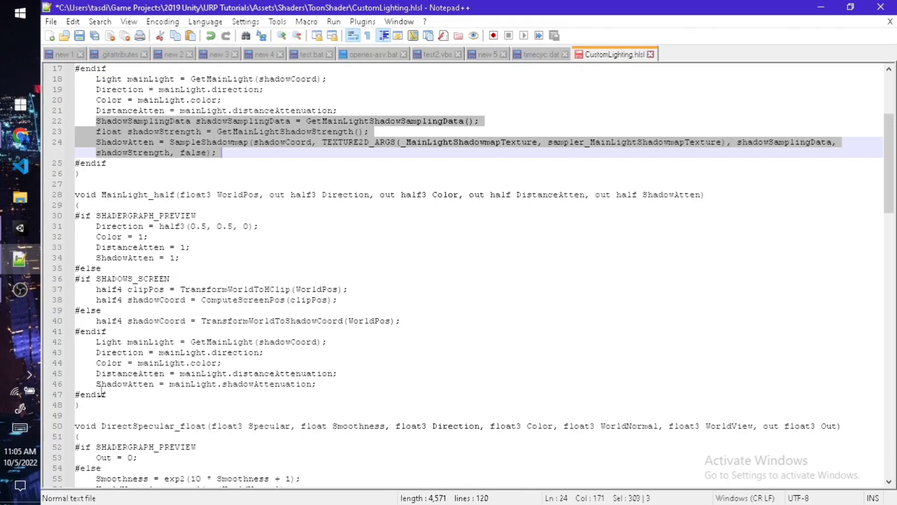
drag(96, 385, 332, 381)
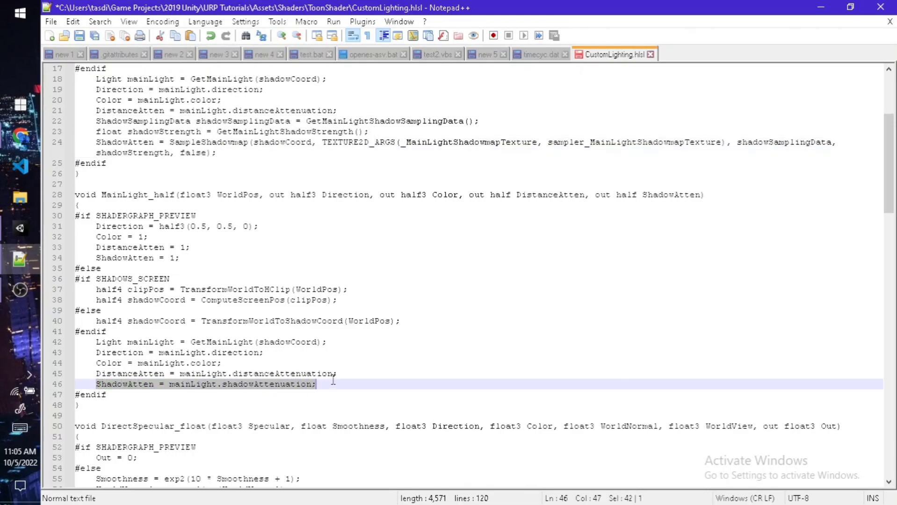
key(ctrl+v)
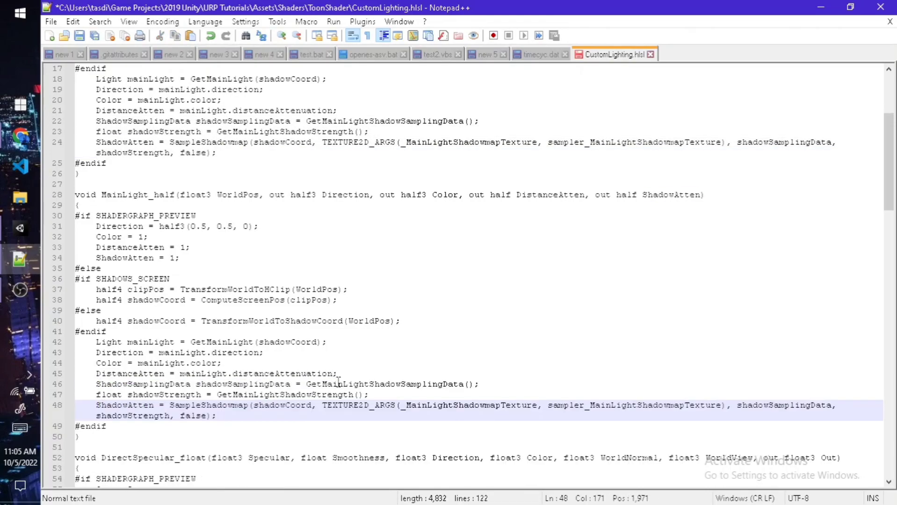
click(81, 35)
click(20, 228)
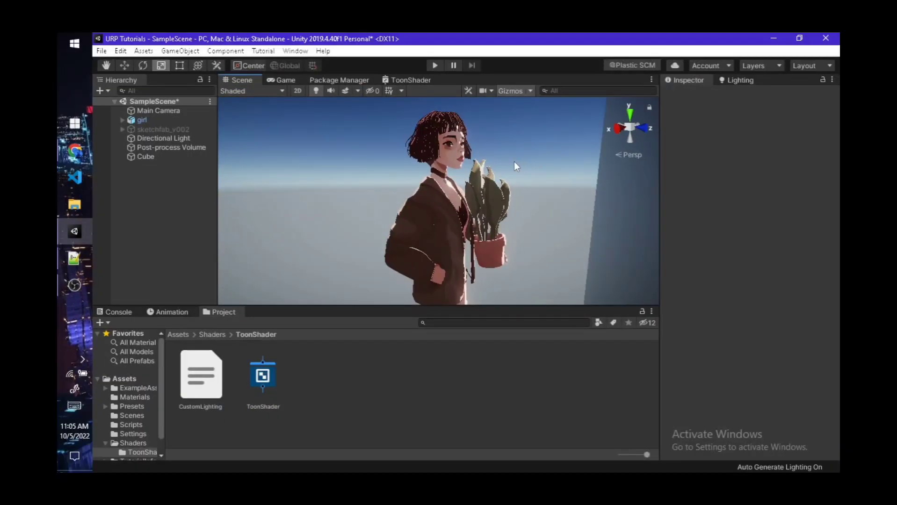
- Deactivate the Cube, toggling it on and off to compare the girl's shading, leaving it off
scroll(513, 161, down, 5)
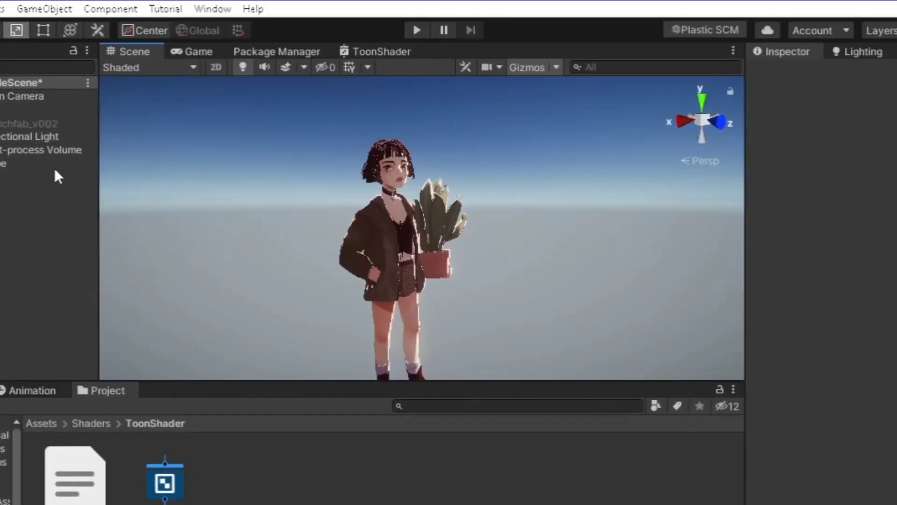
click(55, 165)
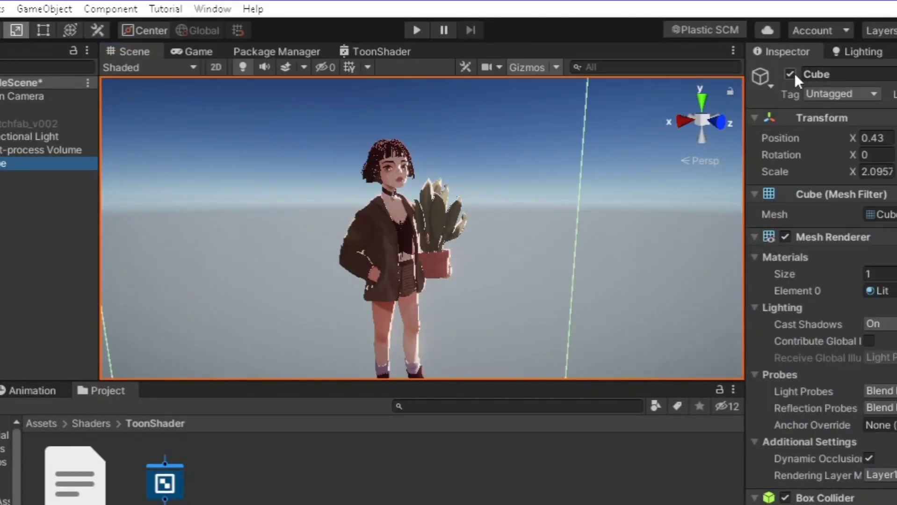
click(791, 73)
scroll(493, 179, up, 5)
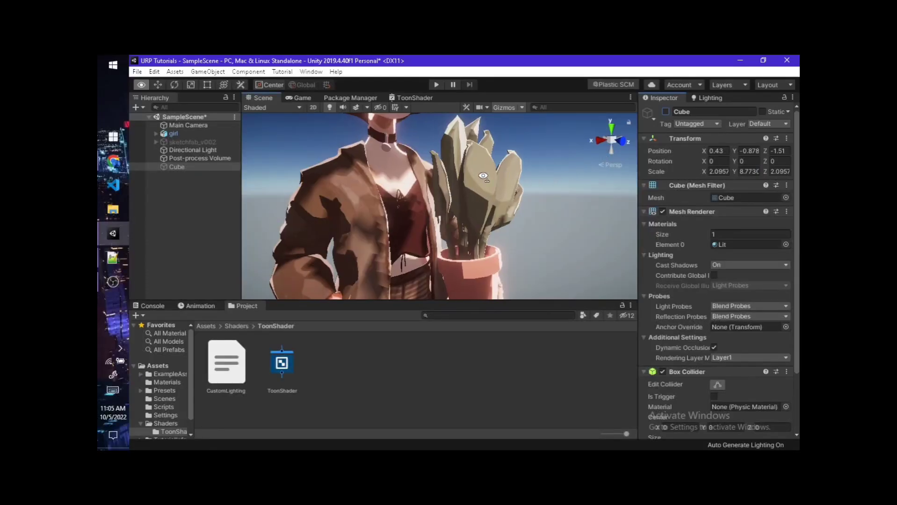
scroll(484, 176, down, 5)
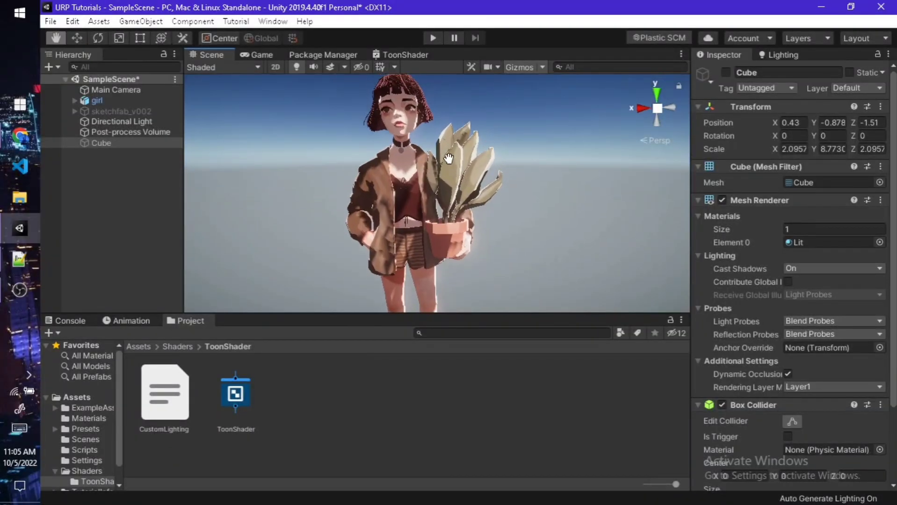
key(r)
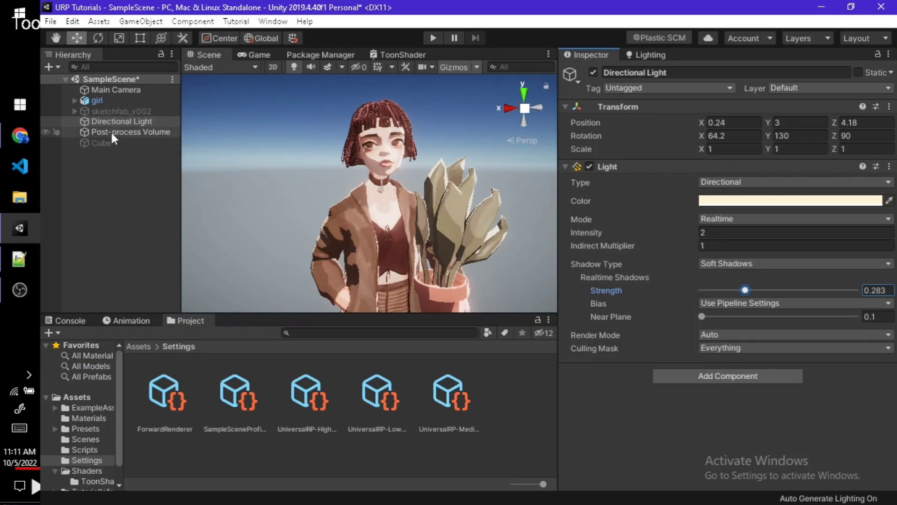
click(103, 142)
click(593, 73)
click(594, 72)
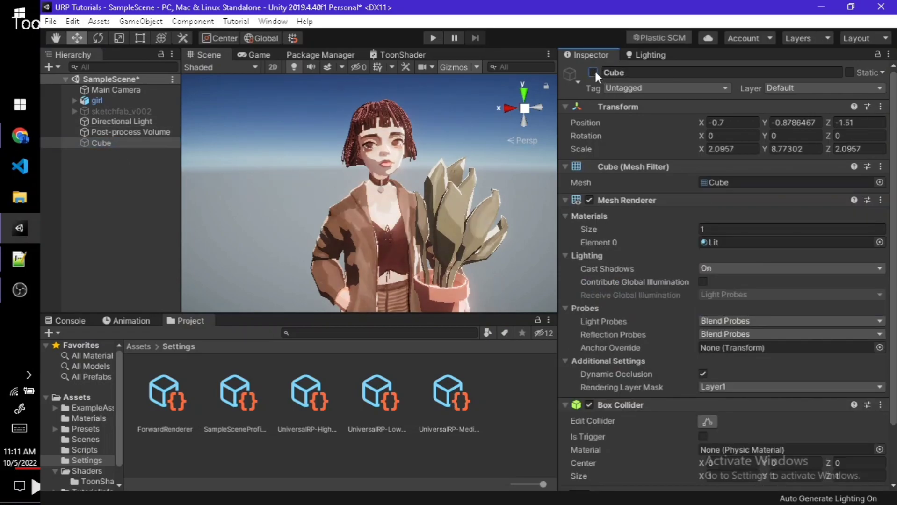
click(594, 72)
click(594, 72)
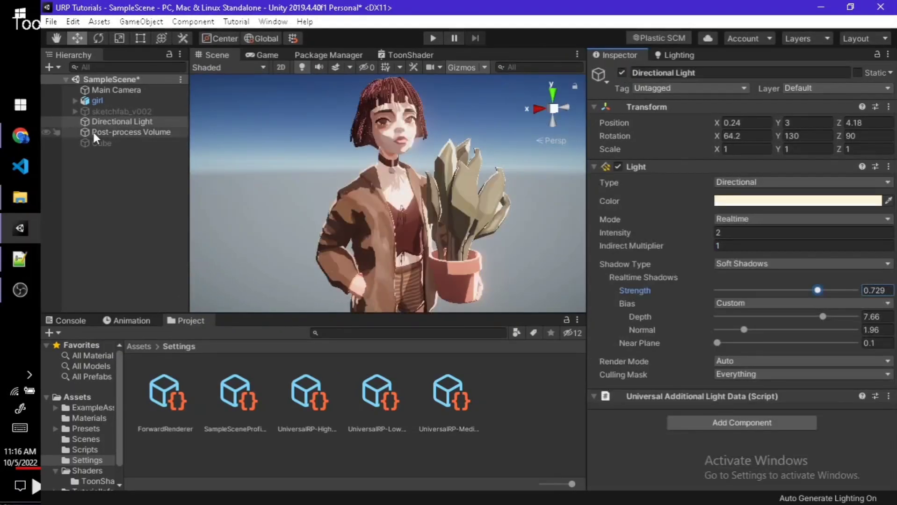
- Select UniversalRP-HighQuality and try No and Two Cascades, ending on Four Cascades
click(412, 476)
click(307, 394)
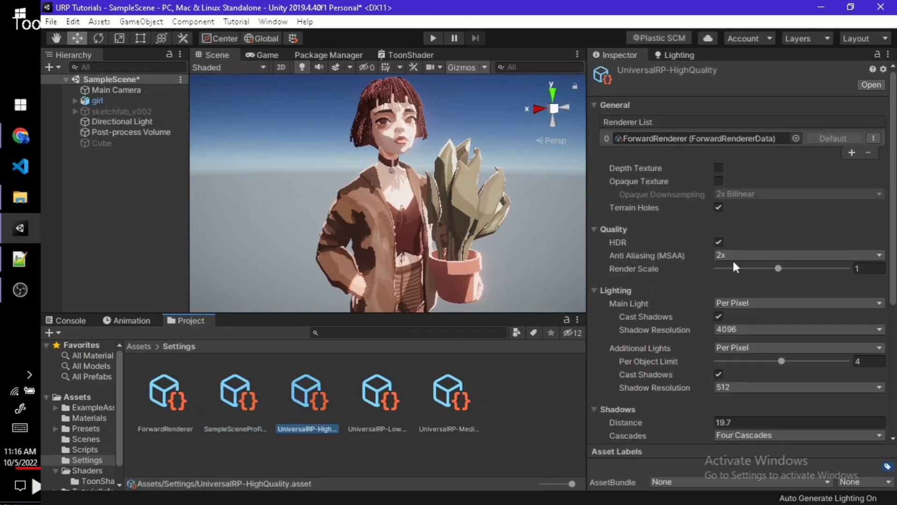
scroll(749, 299, down, 4)
click(753, 319)
click(748, 330)
click(751, 317)
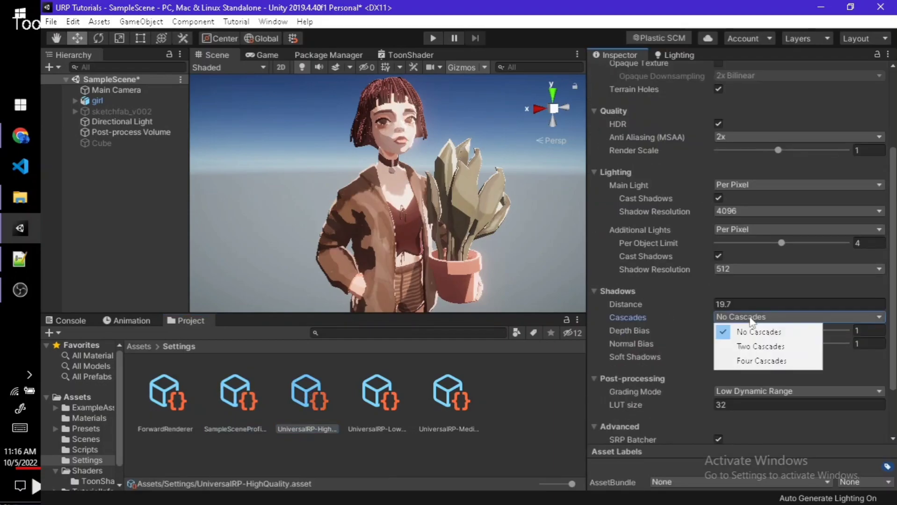
click(748, 359)
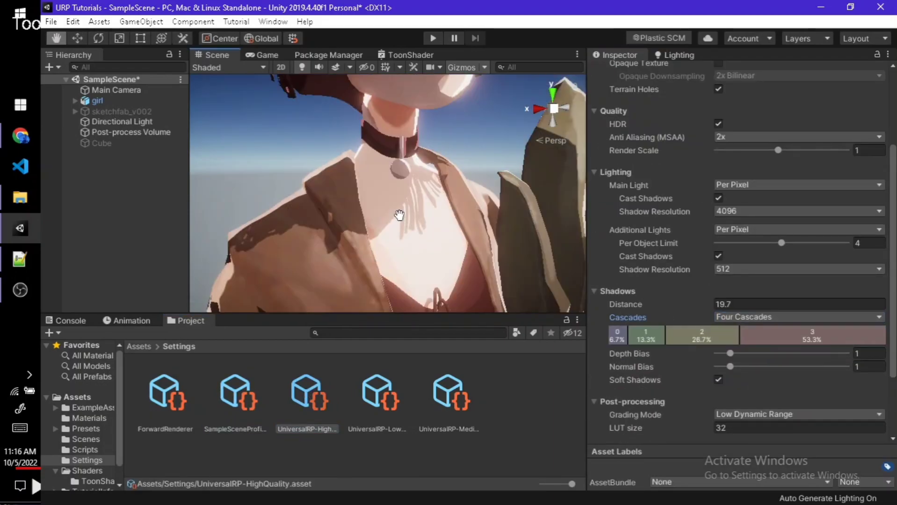
click(791, 318)
click(761, 346)
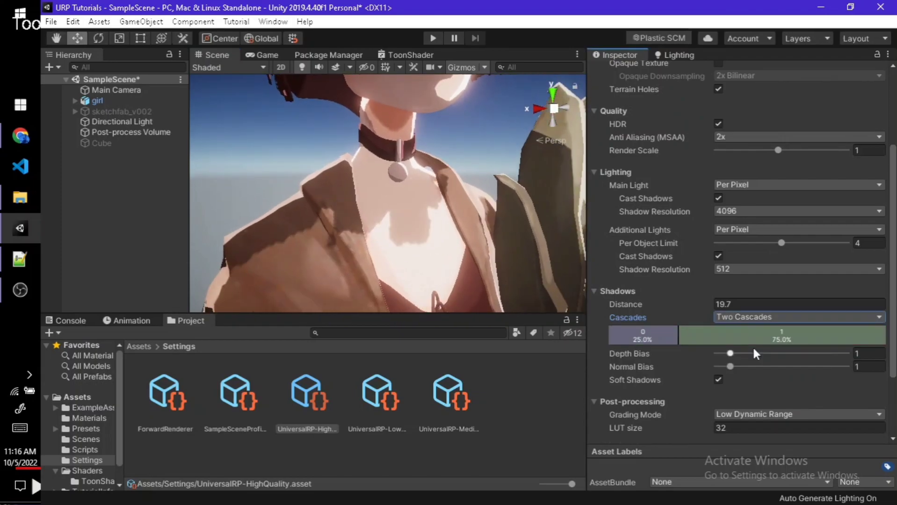
click(749, 318)
click(740, 356)
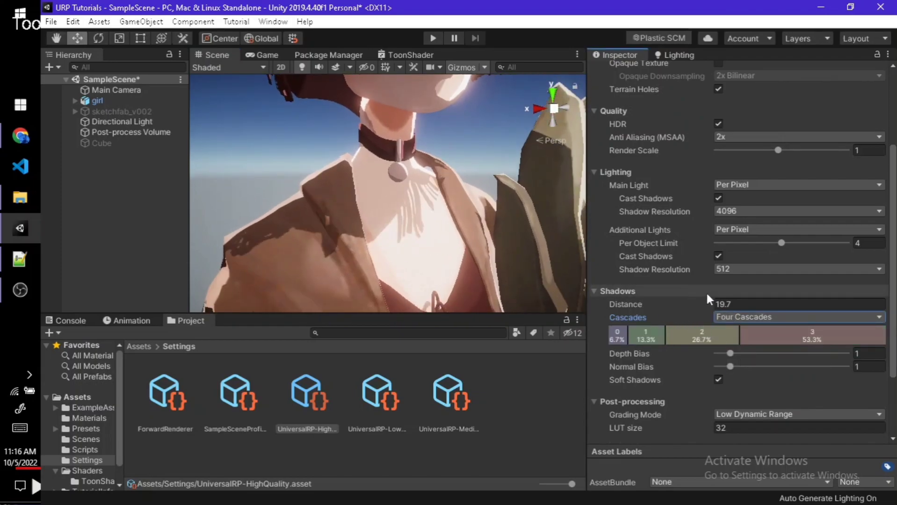
- Test shadow distance, Depth and Normal Bias, and Soft Shadows, keeping distance 19.7 and biases of 1
mouse_move(700, 309)
mouse_down()
mouse_move(819, 312)
mouse_move(641, 311)
mouse_up()
key(ctrl+z)
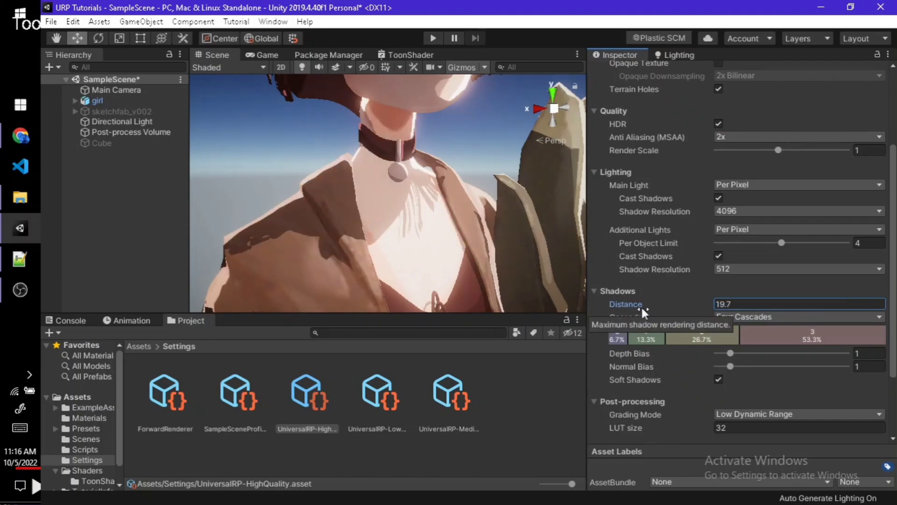
drag(731, 354, 824, 358)
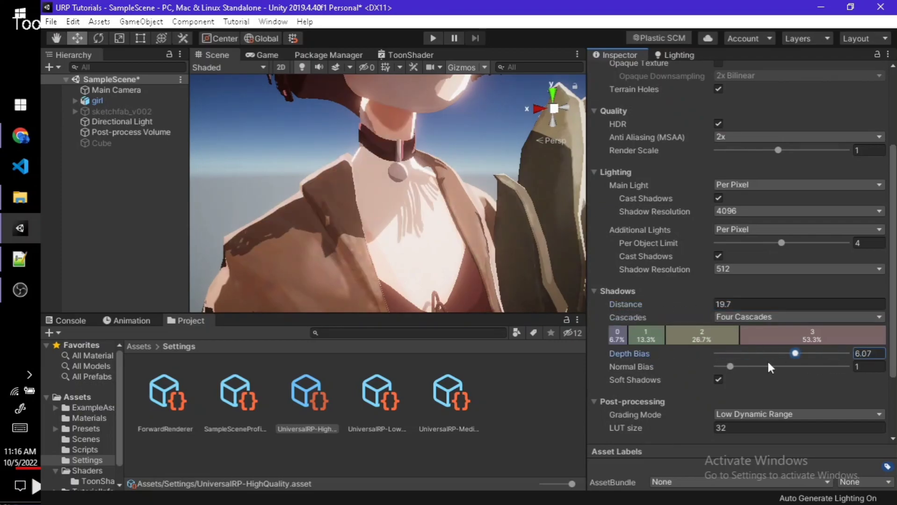
key(ctrl+z)
drag(730, 367, 822, 367)
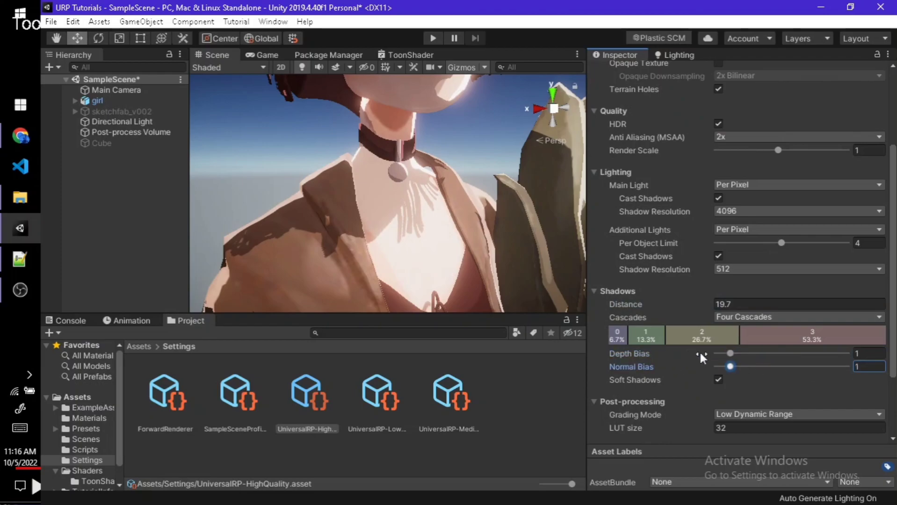
click(718, 379)
click(719, 380)
scroll(437, 222, down, 5)
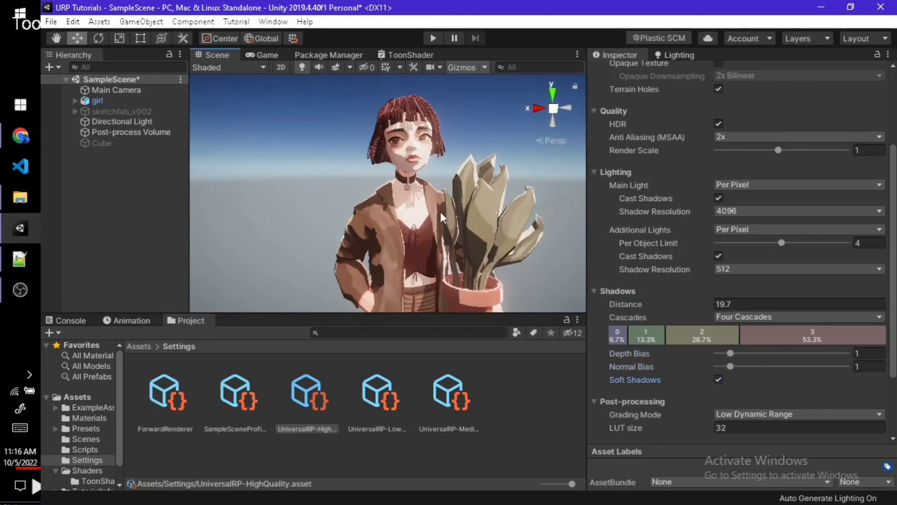
scroll(412, 187, up, 8)
middle_drag(392, 156, 417, 162)
- Set Cast Shadows to Off on the girl's hairStrands mesh, then reframe the view on the whole girl
click(418, 161)
click(436, 160)
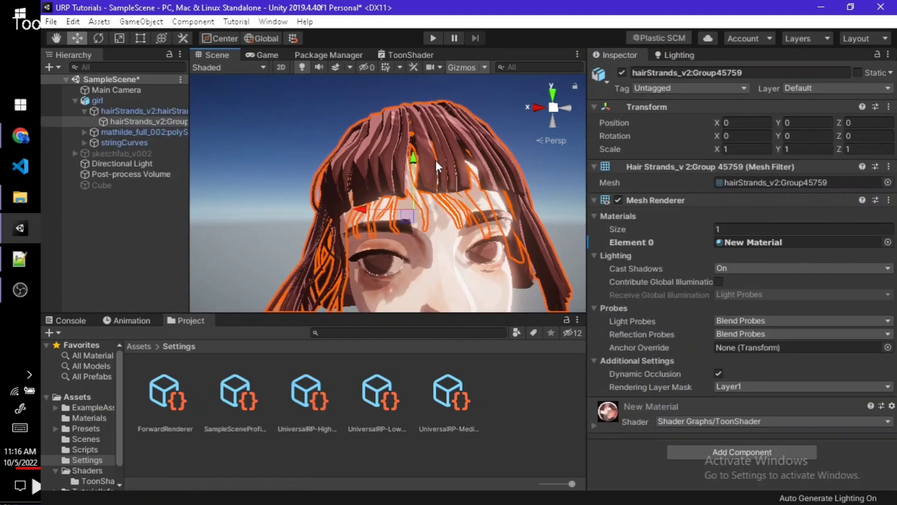
click(749, 270)
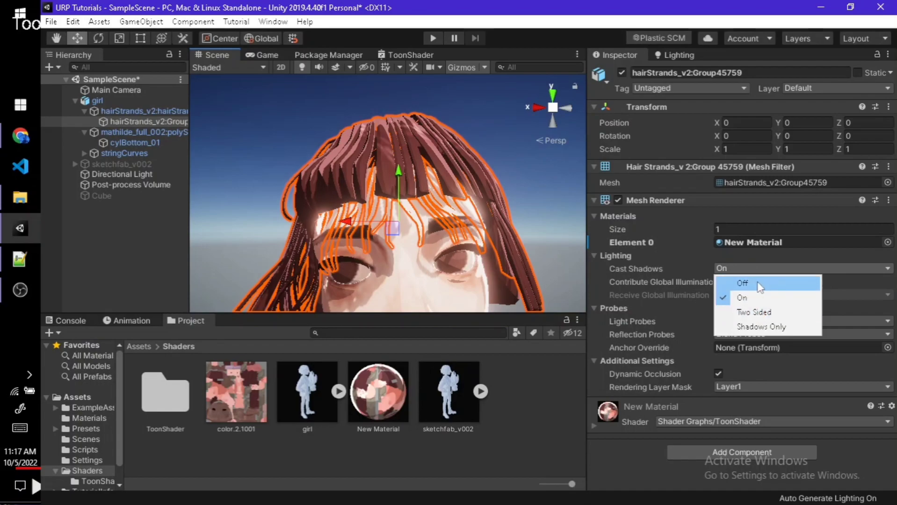
click(743, 283)
click(533, 148)
scroll(533, 149, down, 8)
middle_drag(486, 213, 465, 214)
scroll(472, 212, up, 10)
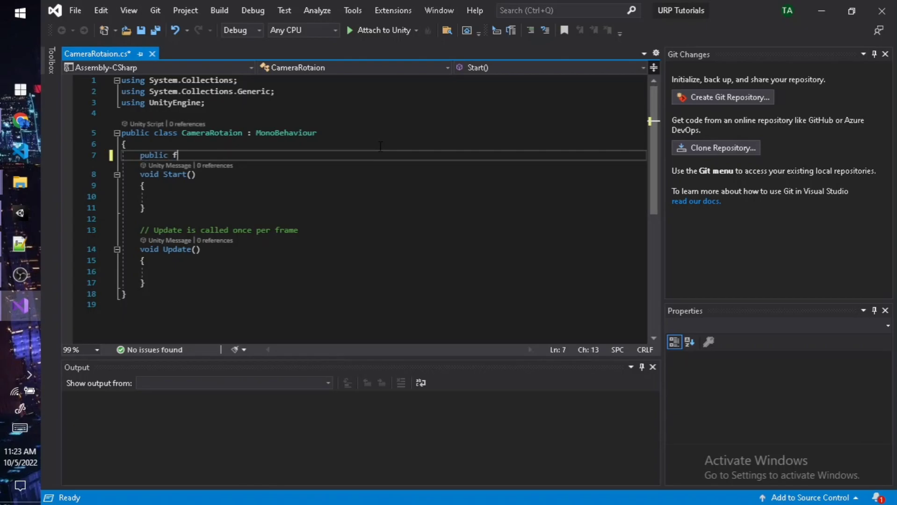
- Declare 'public float Speed;' and write 'transform.Rotate(0, Speed * Time.deltaTime, 0);' in Update()
text(loat Speed;)
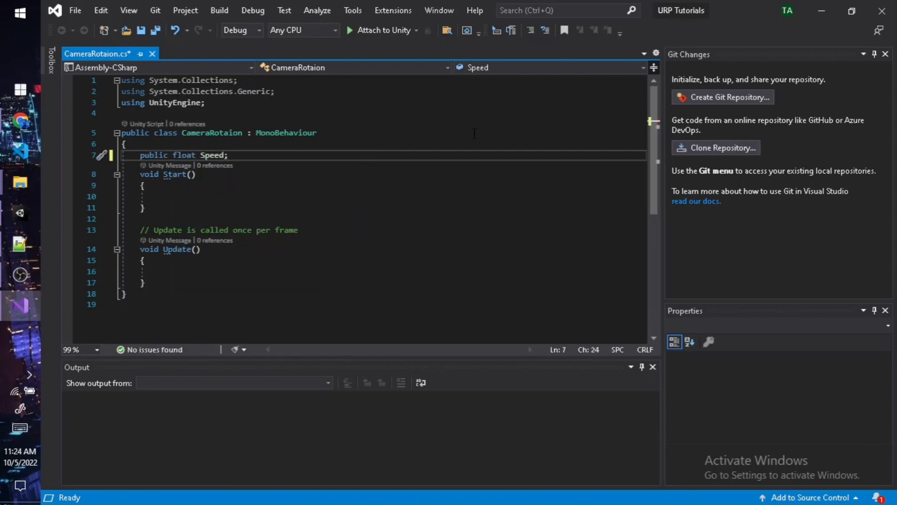
click(305, 271)
text(transform)
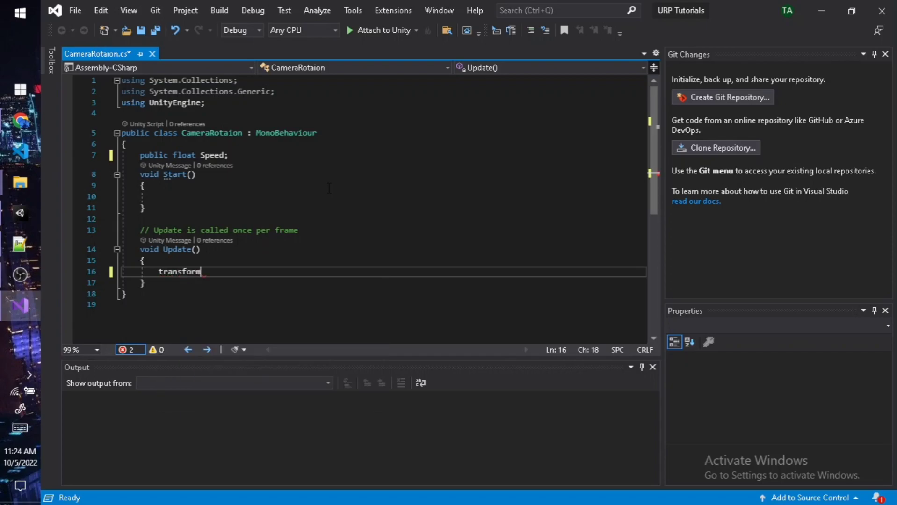
text(.Rotate(0,-1)
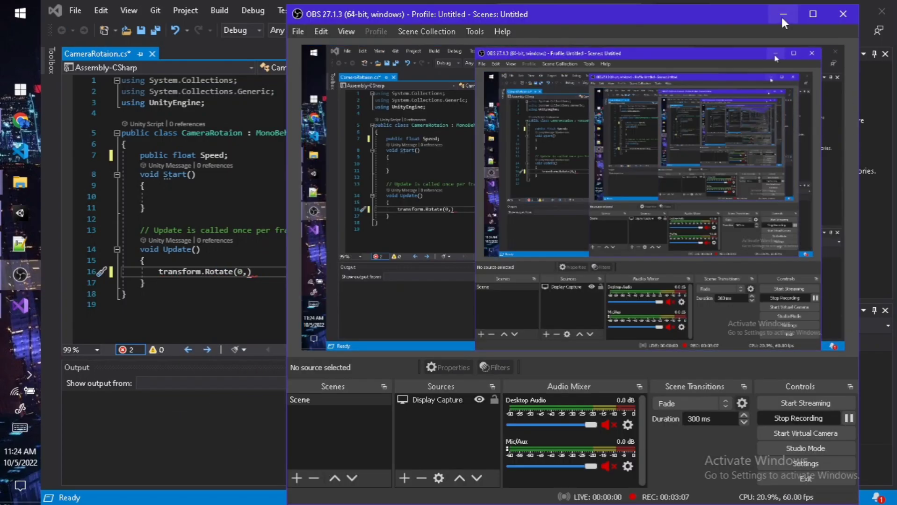
text( spe)
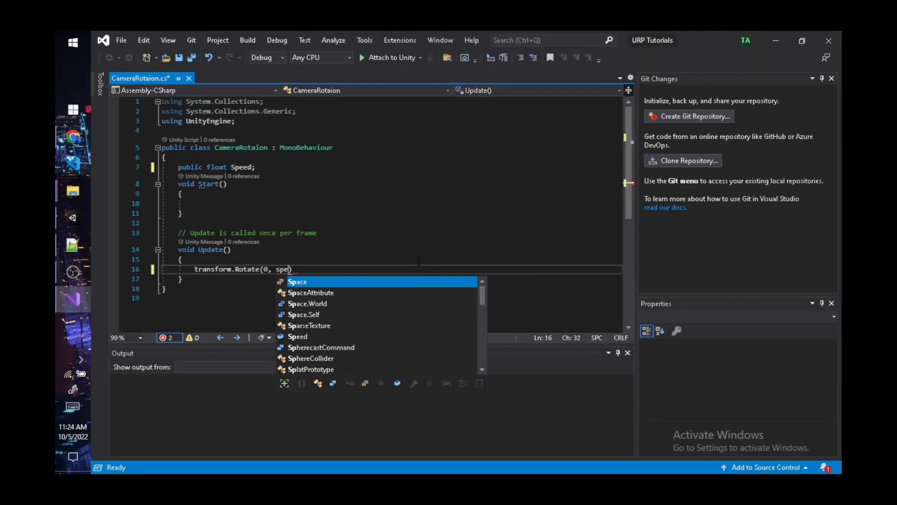
text(ed)
key(Tab)
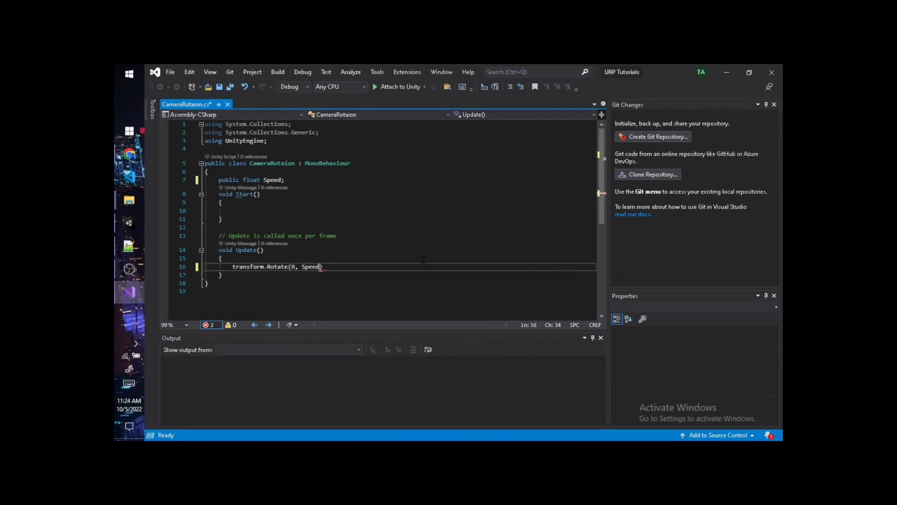
text(* rti)
key(Tab)
key(BackSpace)
key(BackSpace)
key(BackSpace)
text(Time.deltaTime)
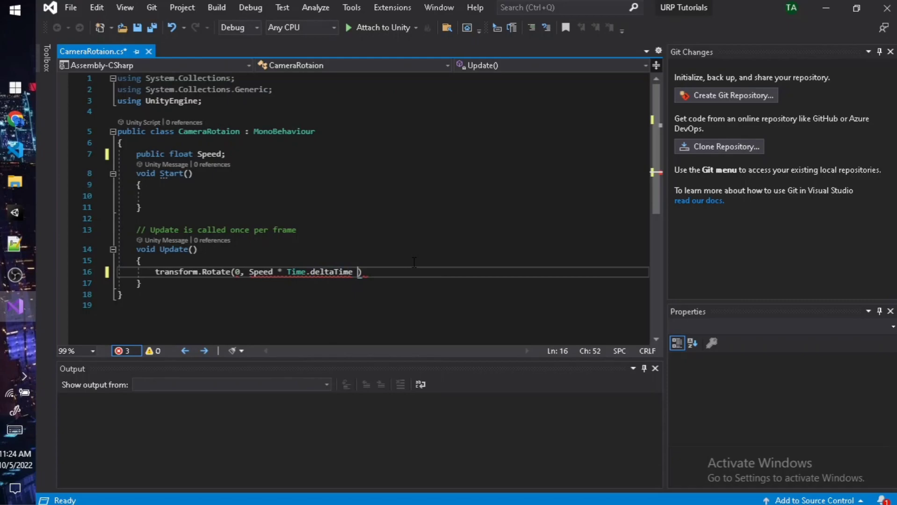
text( , 0);)
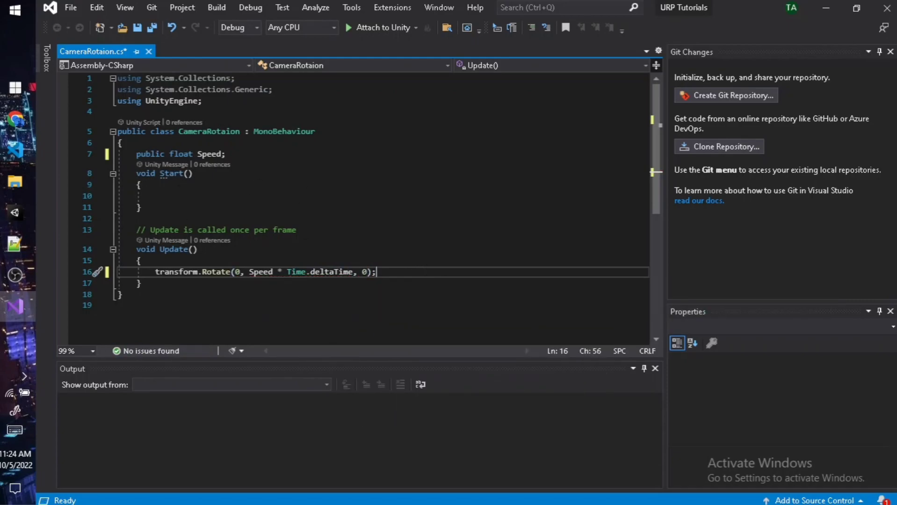
- Save the CameraRotaion.cs script
key(ctrl+s)
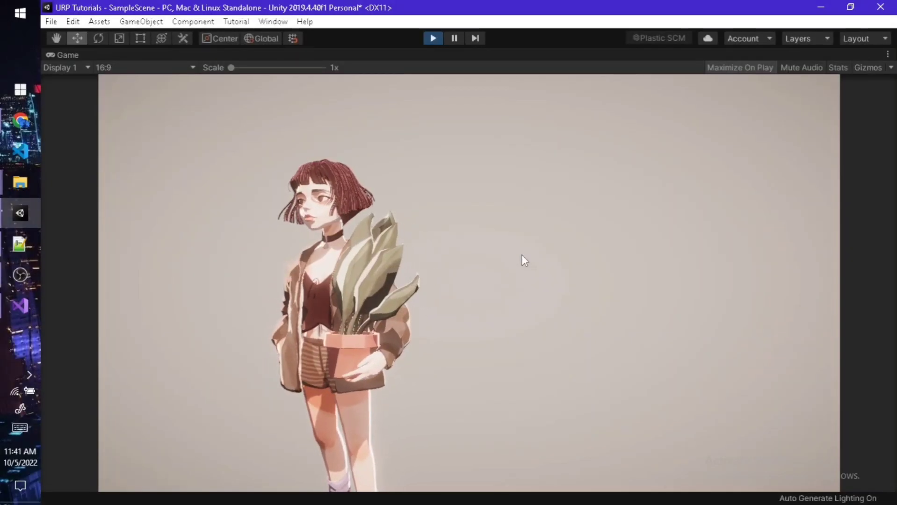